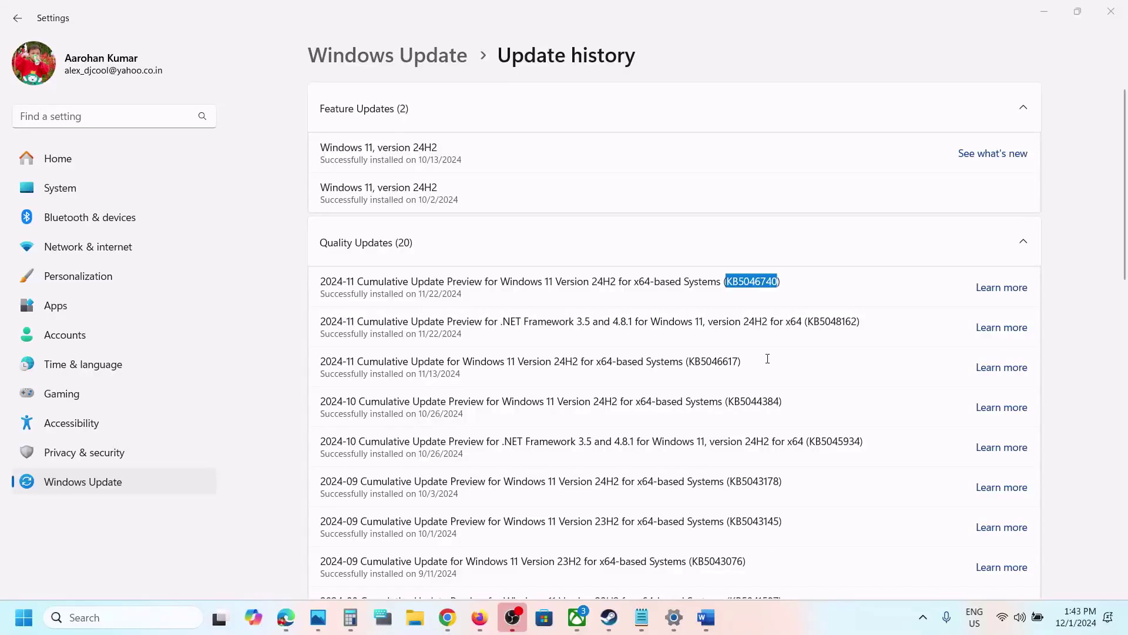
# - Highlight update KB5046740 in the update history and error code 0x800f081f in the Word document's title
pyautogui.click(751, 283)
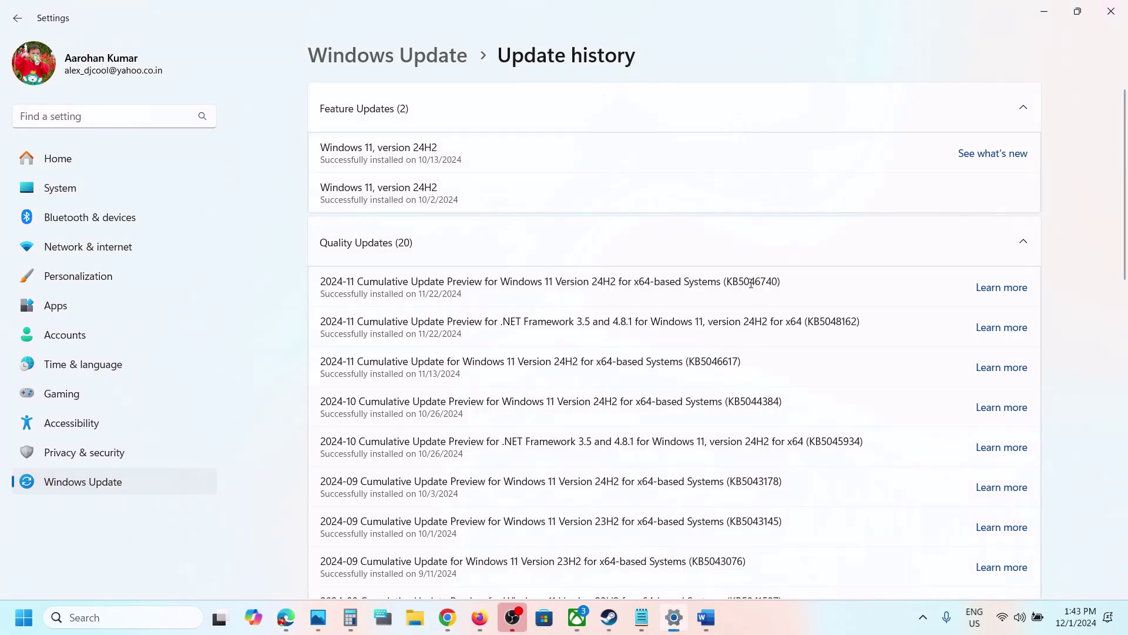
pyautogui.moveTo(728, 282); pyautogui.dragTo(776, 283)
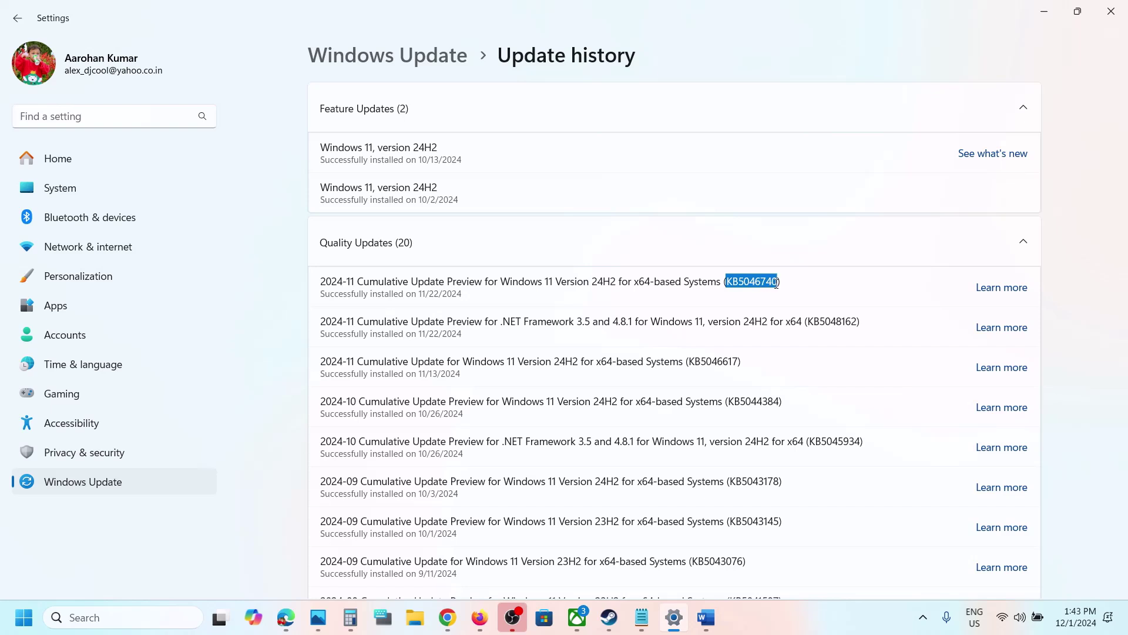
pyautogui.click(706, 617)
pyautogui.click(907, 296)
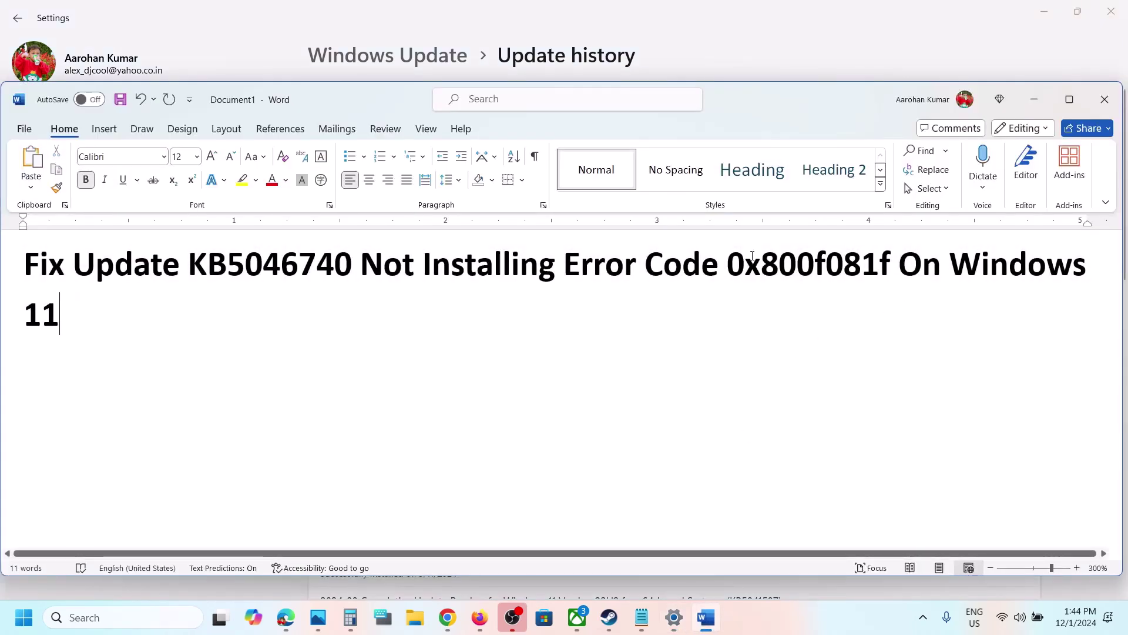
pyautogui.moveTo(730, 257); pyautogui.dragTo(891, 270)
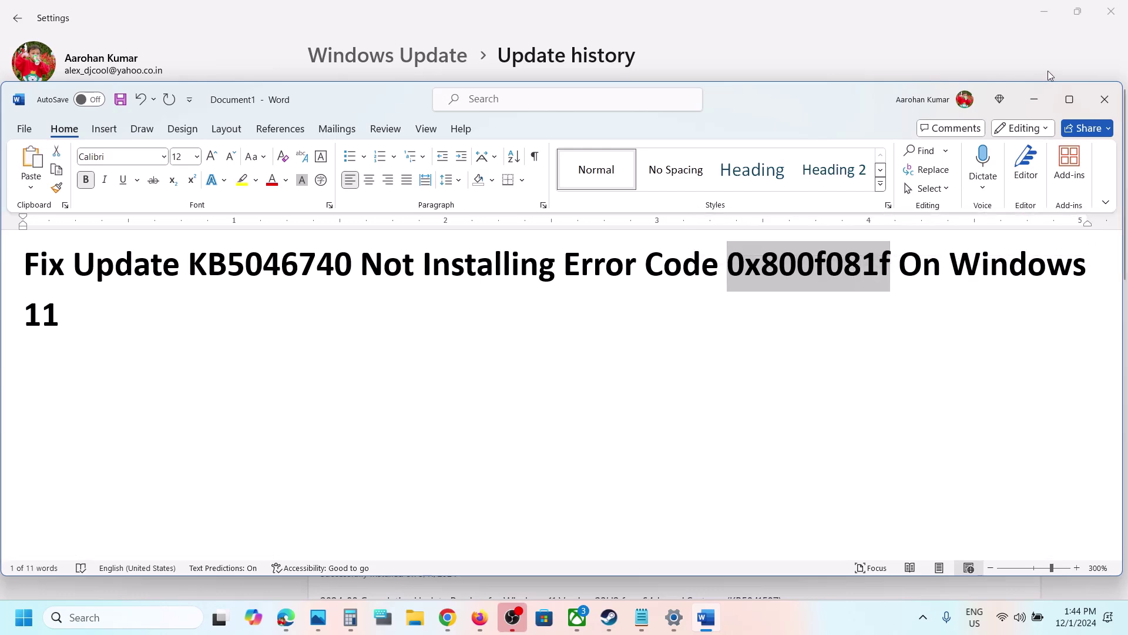
pyautogui.click(1034, 100)
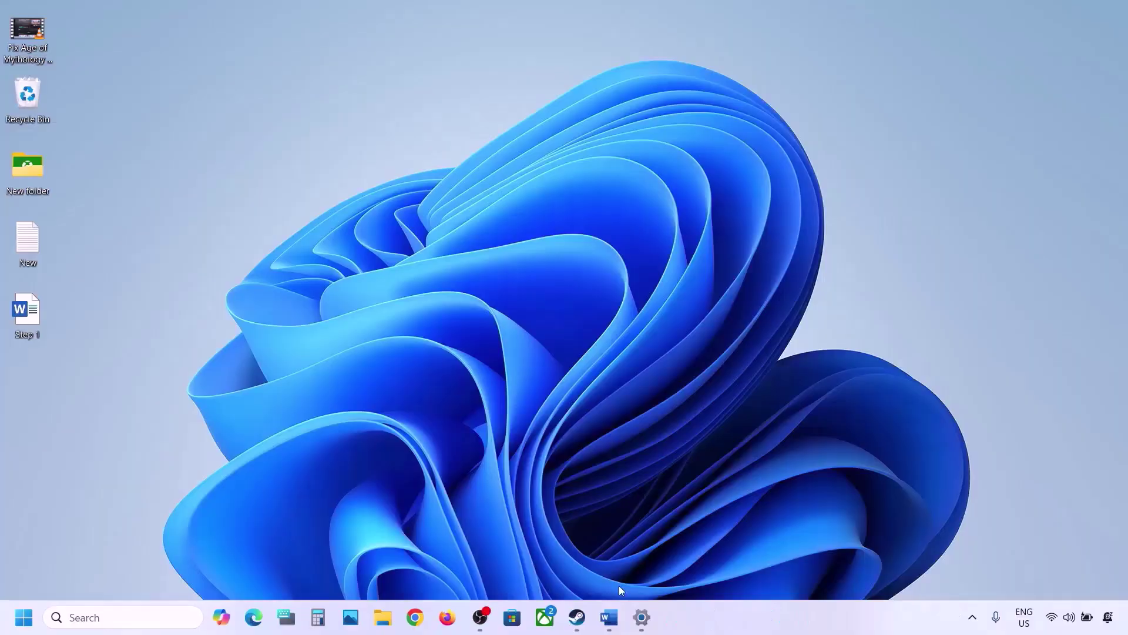
# - Highlight the "Start App Readiness Service" line under Step 1 in the Word document and minimize it
pyautogui.click(608, 617)
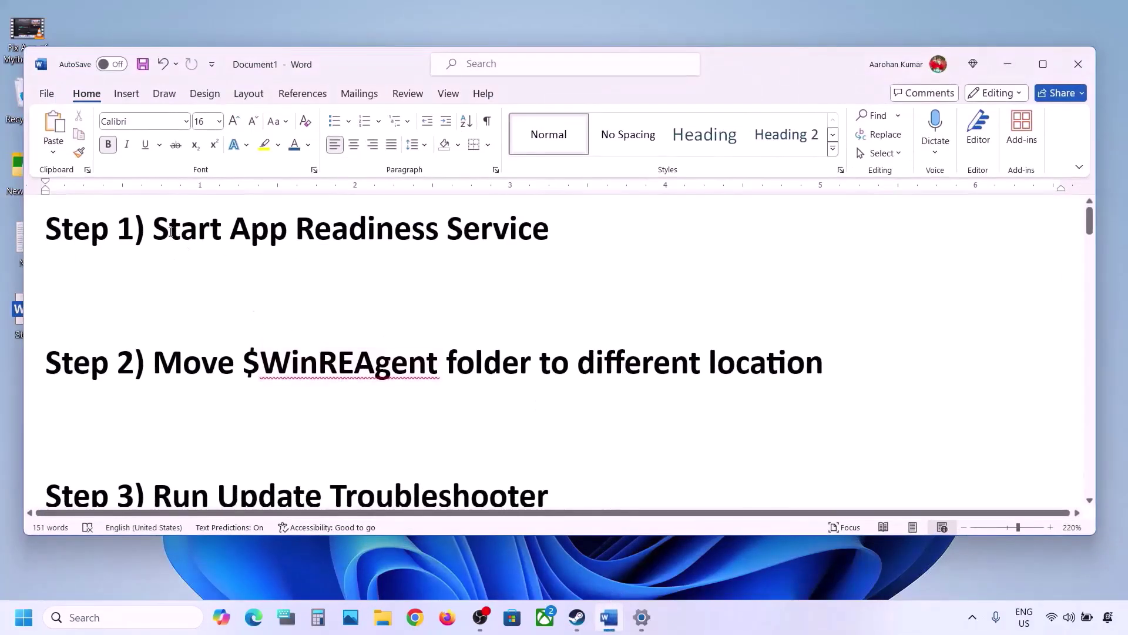
pyautogui.moveTo(168, 230); pyautogui.dragTo(556, 232)
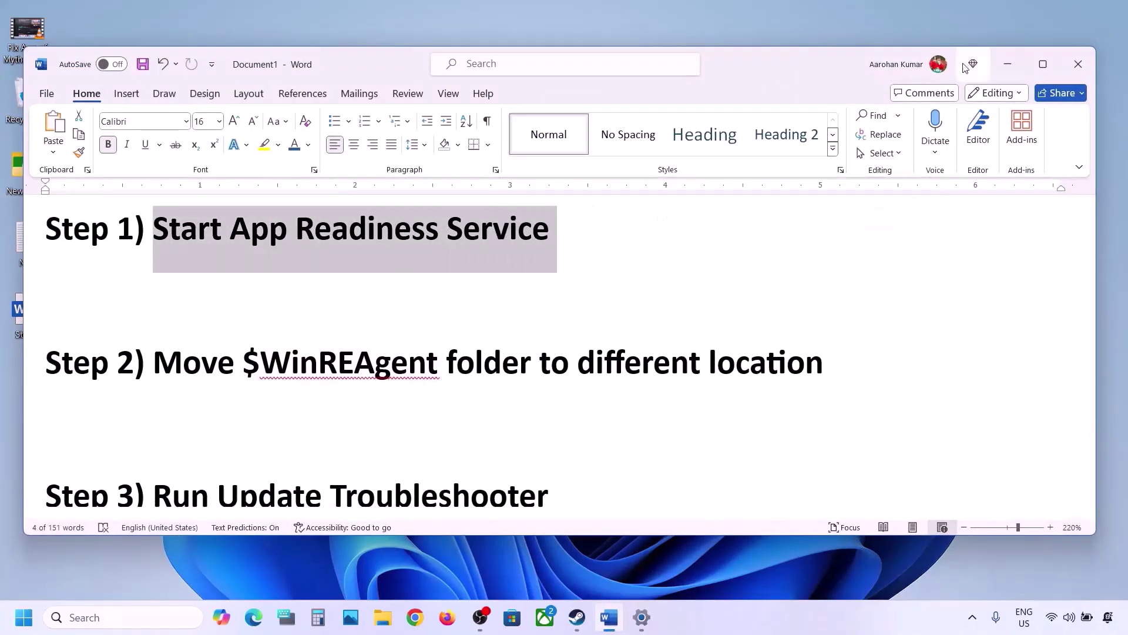
pyautogui.click(1008, 64)
# - Search Windows for "services", open the Services console and bring up the App Readiness service's properties
pyautogui.click(167, 617)
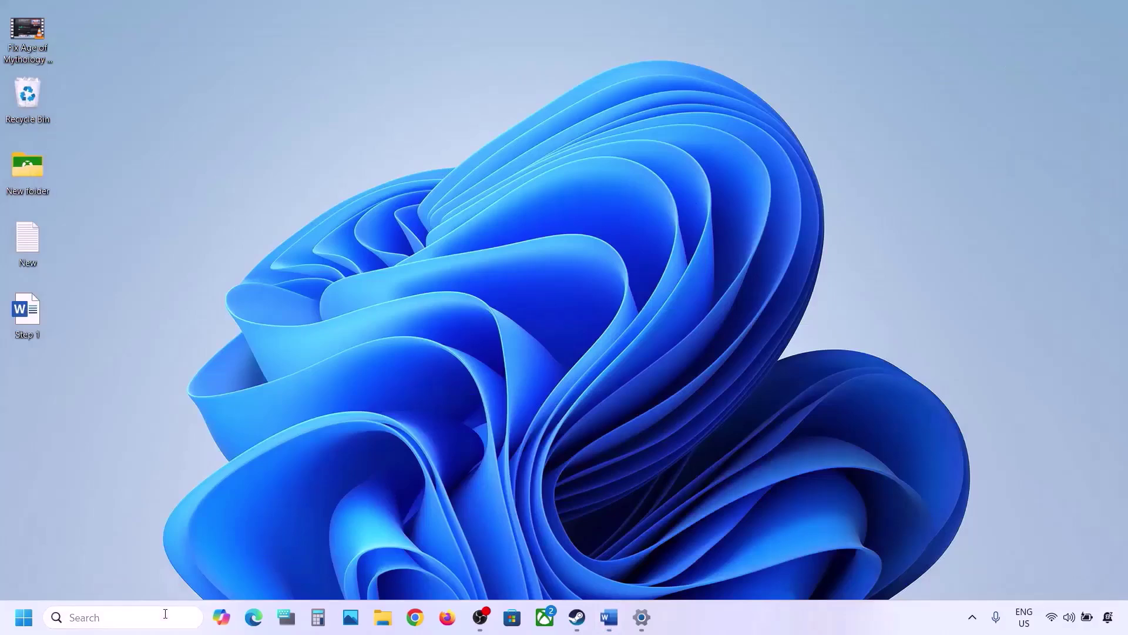
pyautogui.write('services')
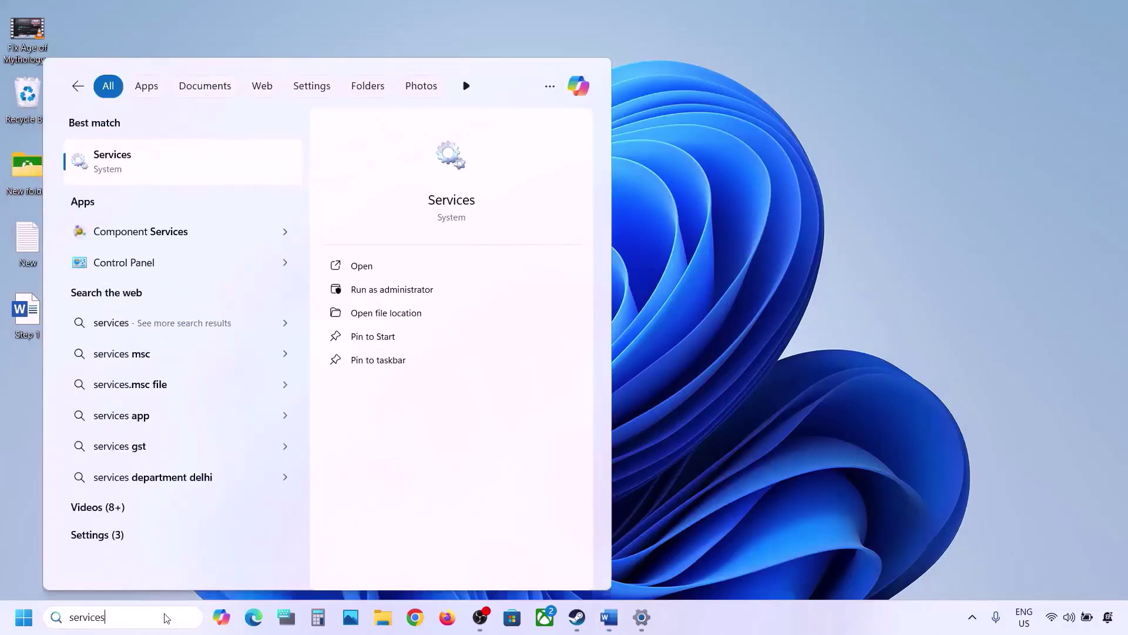
pyautogui.click(103, 170)
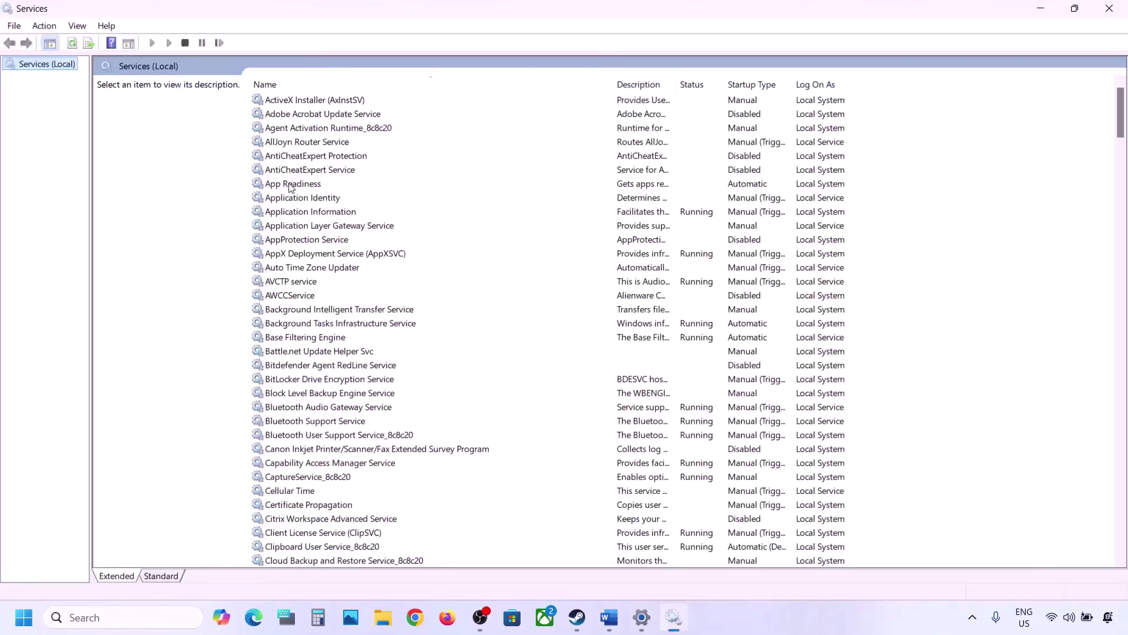
pyautogui.click(291, 184)
pyautogui.doubleClick(341, 187)
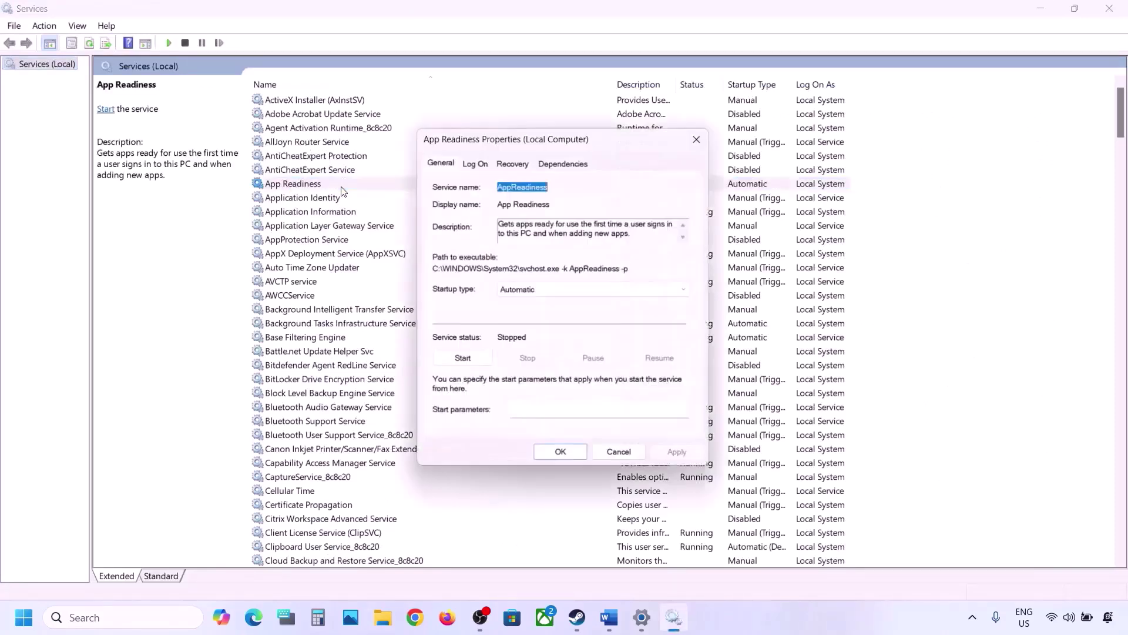
# - Set the App Readiness service's startup type to Automatic and start the service, closing the Services console when done
pyautogui.click(542, 294)
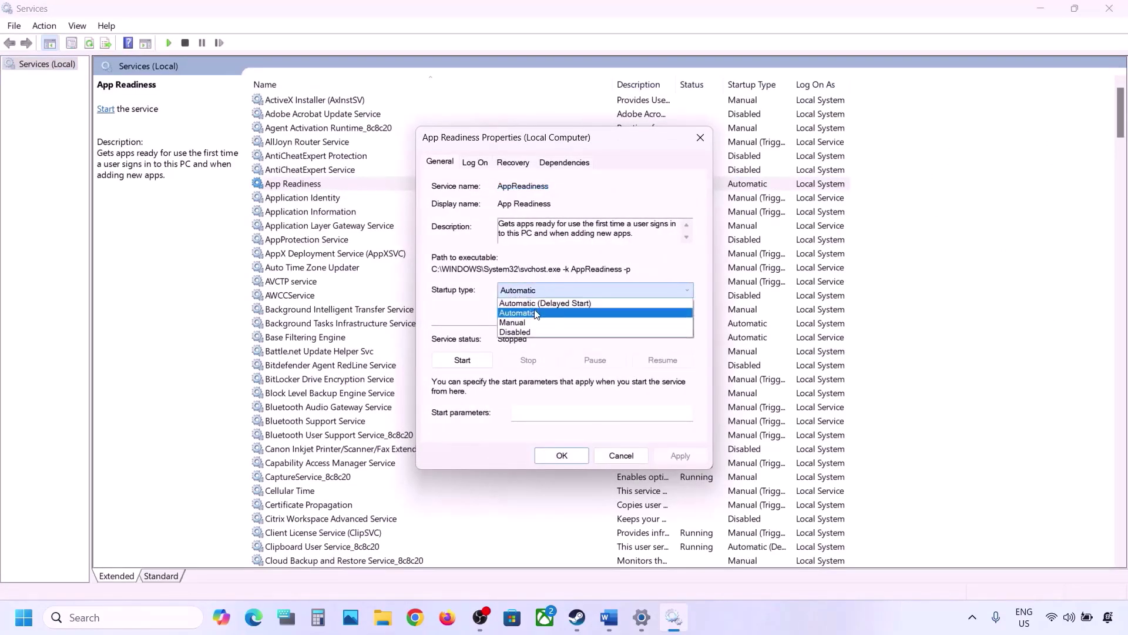
pyautogui.click(542, 299)
pyautogui.click(675, 457)
pyautogui.click(463, 360)
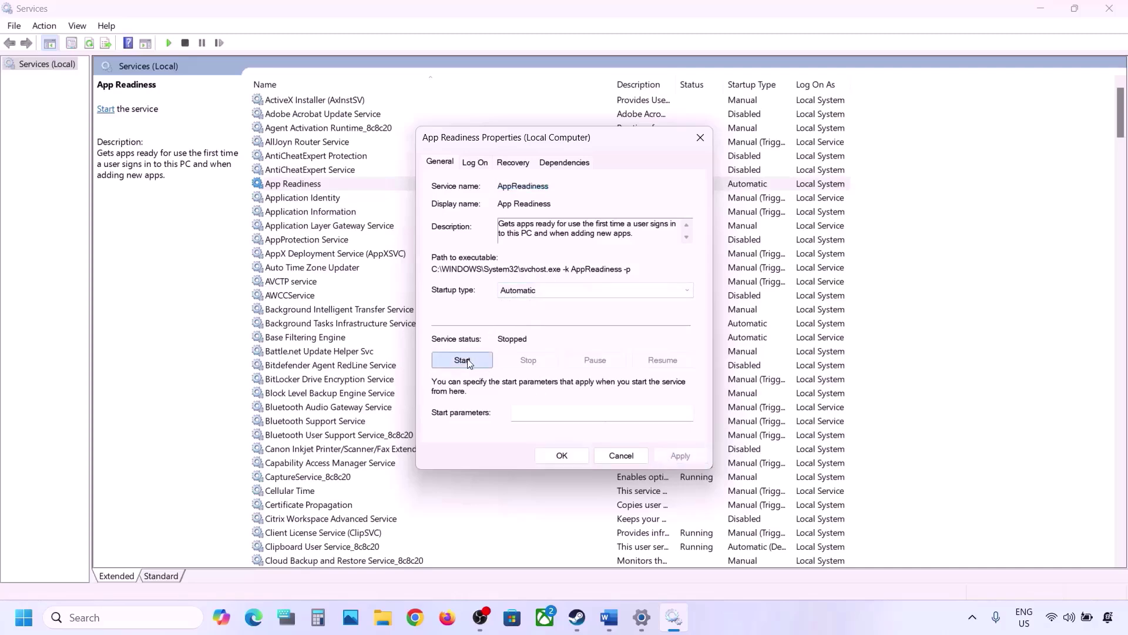
pyautogui.click(567, 457)
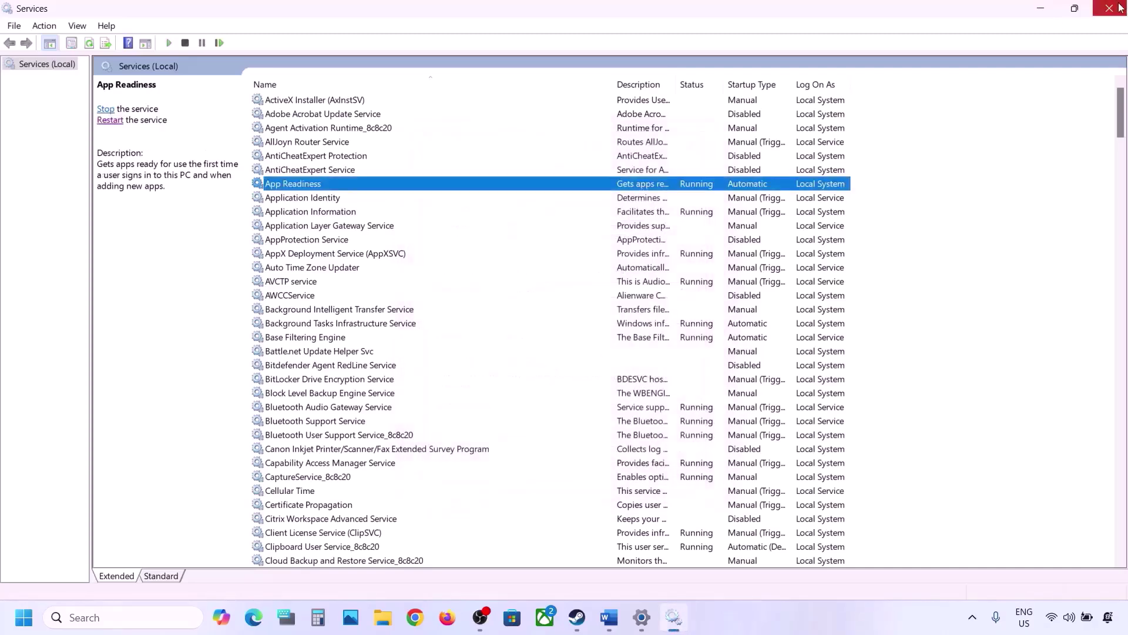
pyautogui.click(1120, 7)
# - Highlight $WinREAgent under Step 2 in the Word document and locate that folder on the OS (C:) drive in File Explorer
pyautogui.click(609, 626)
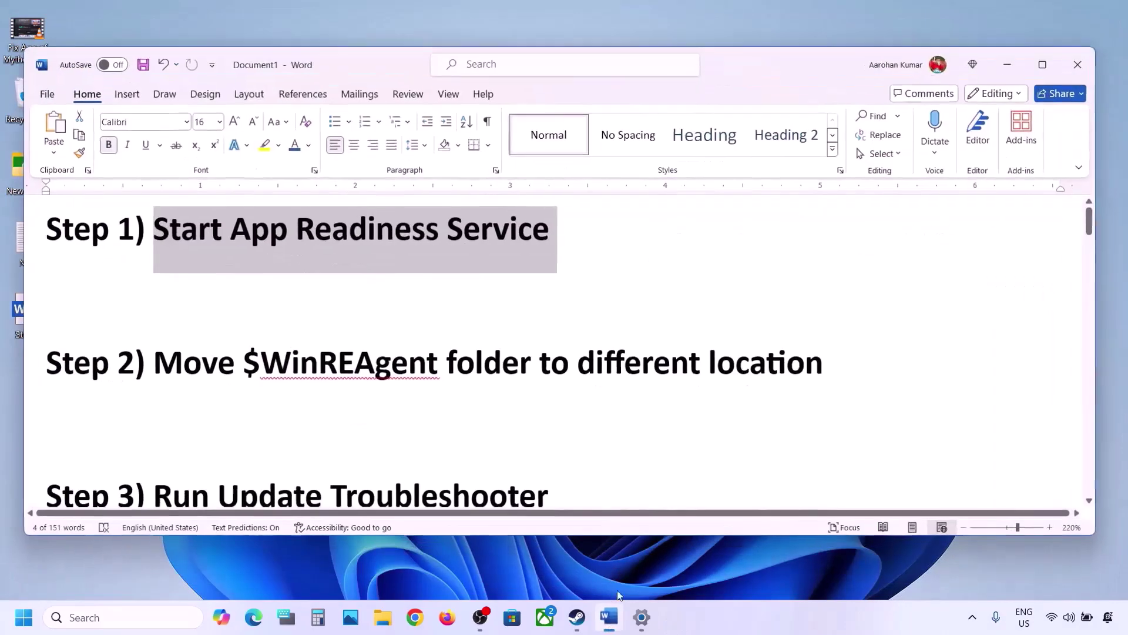
pyautogui.doubleClick(251, 359)
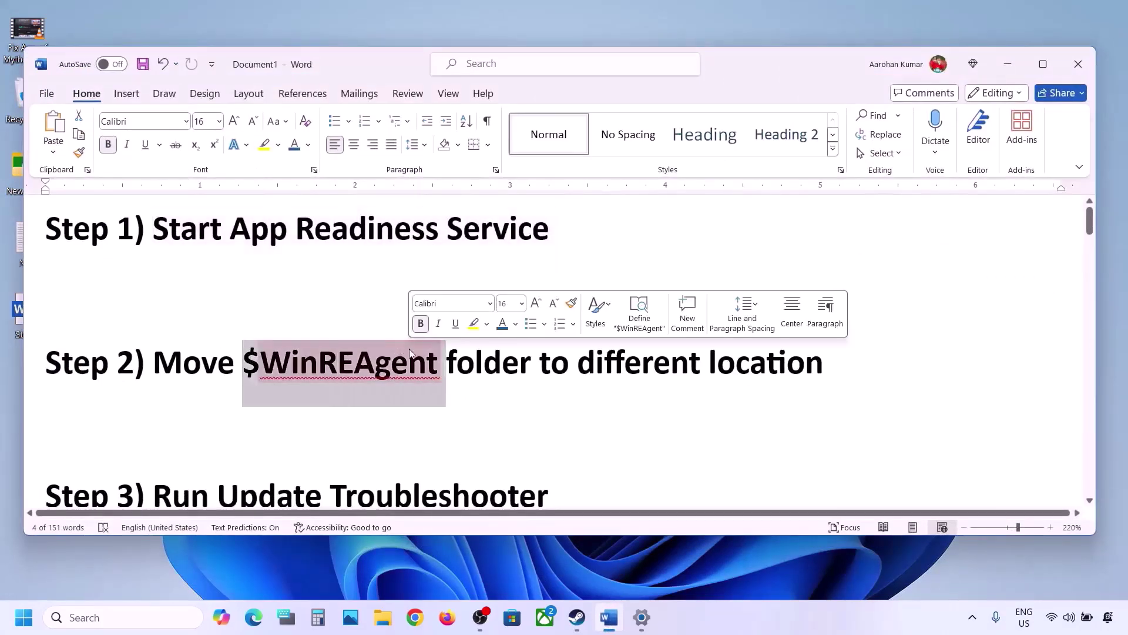
pyautogui.click(383, 626)
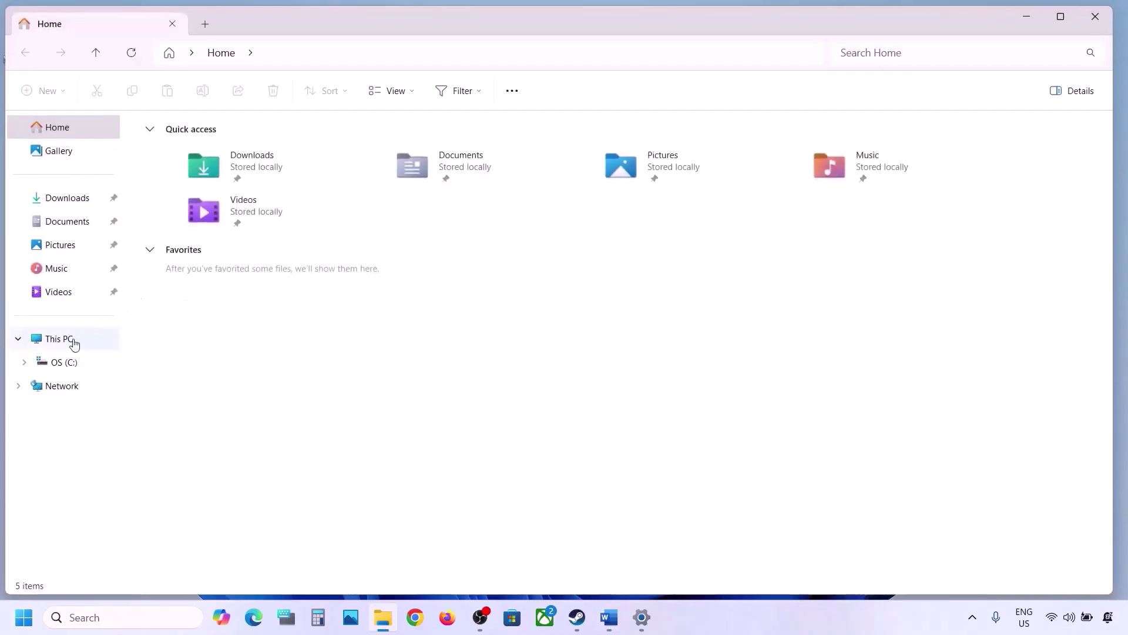
pyautogui.click(74, 341)
pyautogui.doubleClick(239, 154)
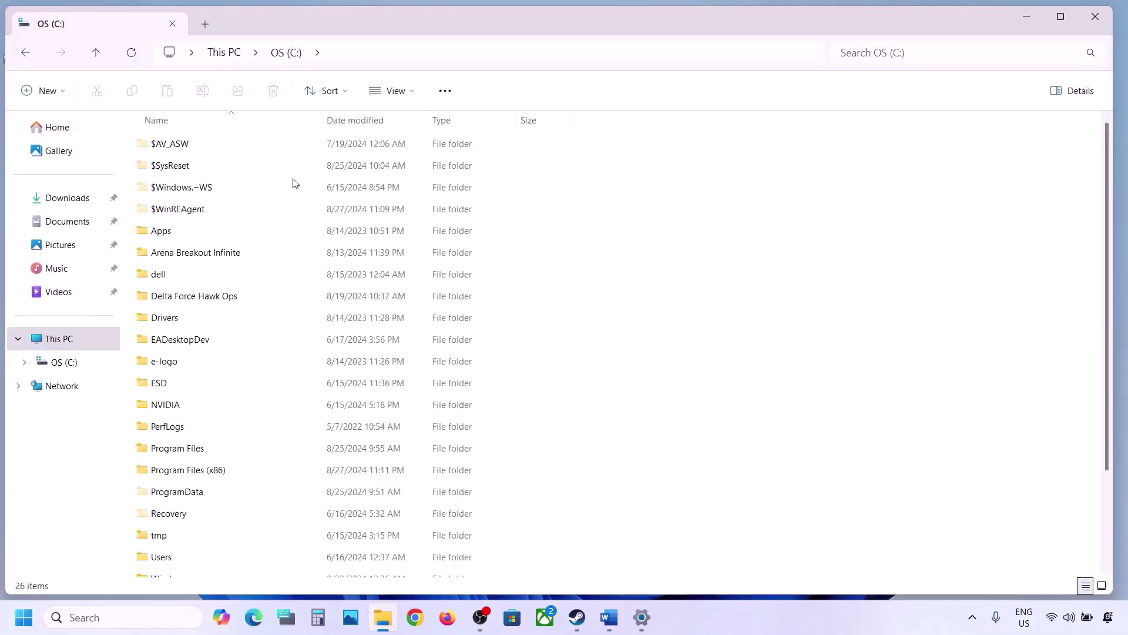
pyautogui.click(186, 219)
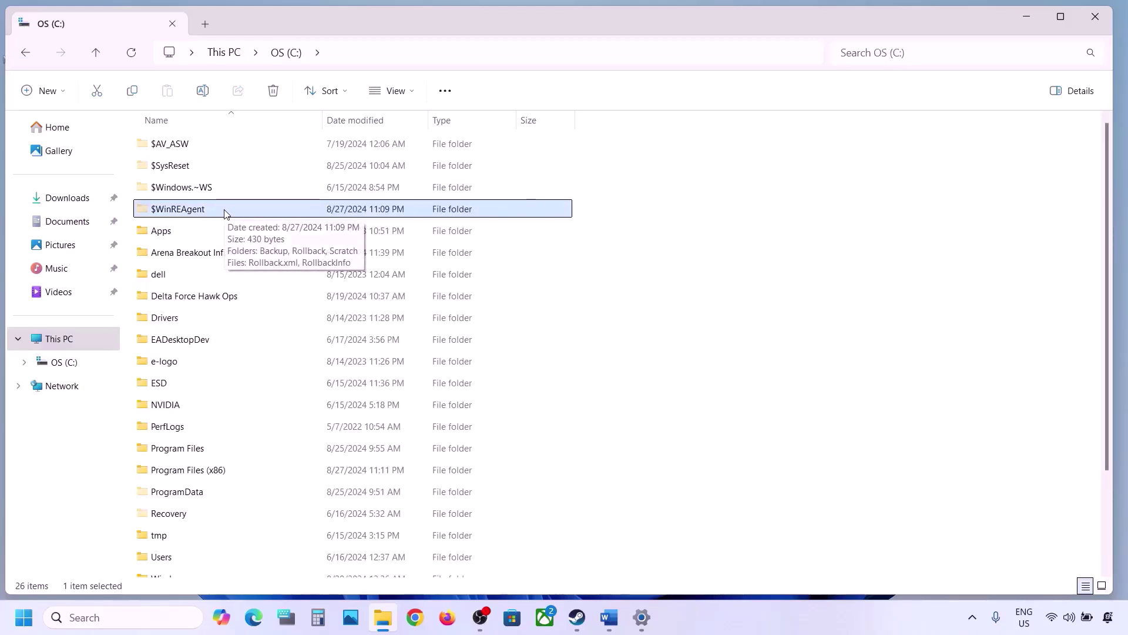
# - Check that File Explorer is set to show hidden items, keeping the $WinREAgent folder selected
pyautogui.click(414, 88)
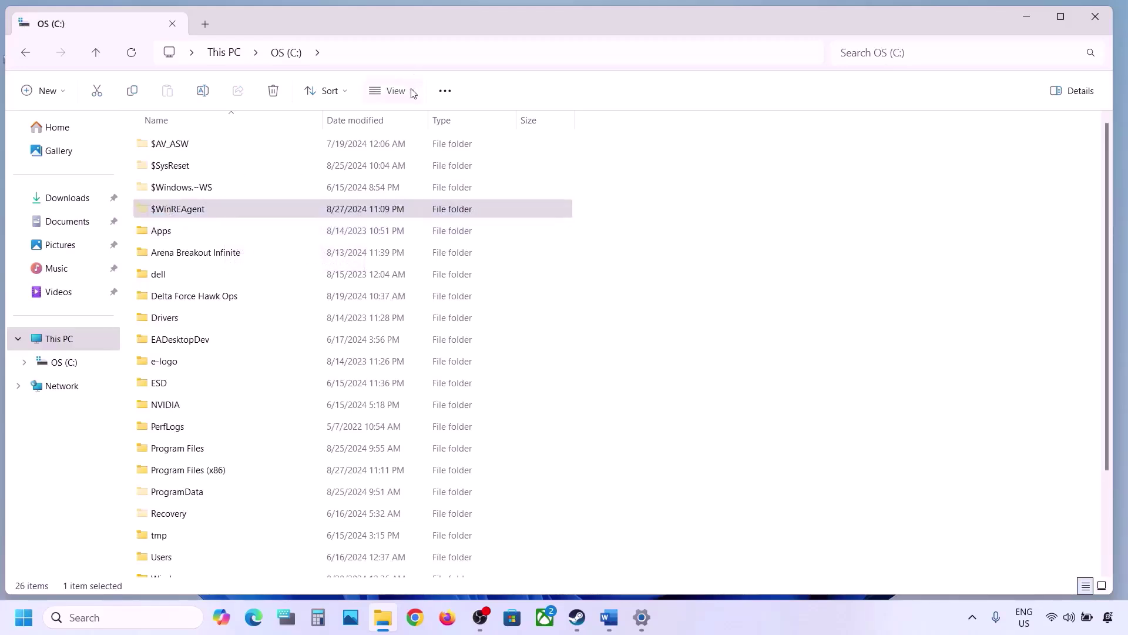
pyautogui.moveTo(390, 369)
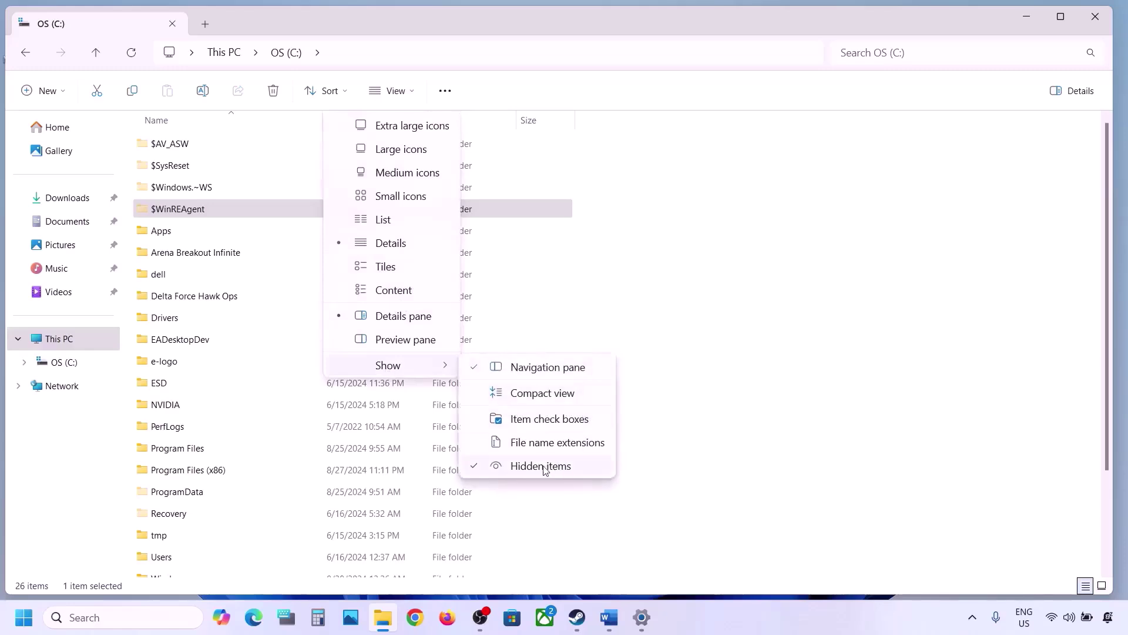
pyautogui.click(158, 210)
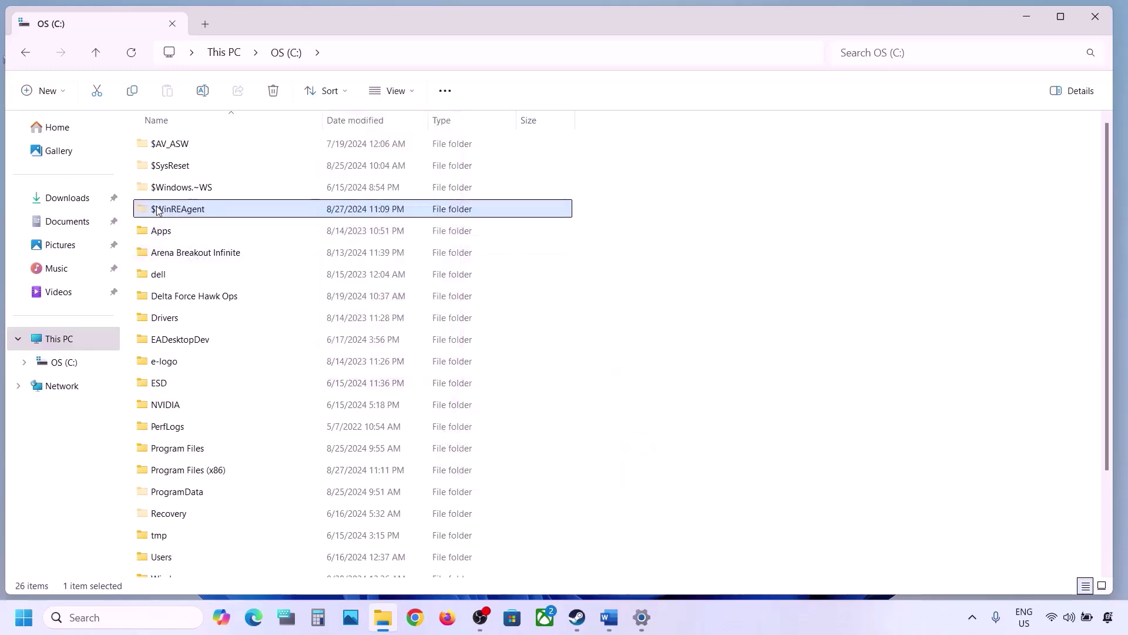
# - Copy the $WinREAgent folder from the C: drive to the desktop
pyautogui.rightClick(210, 210)
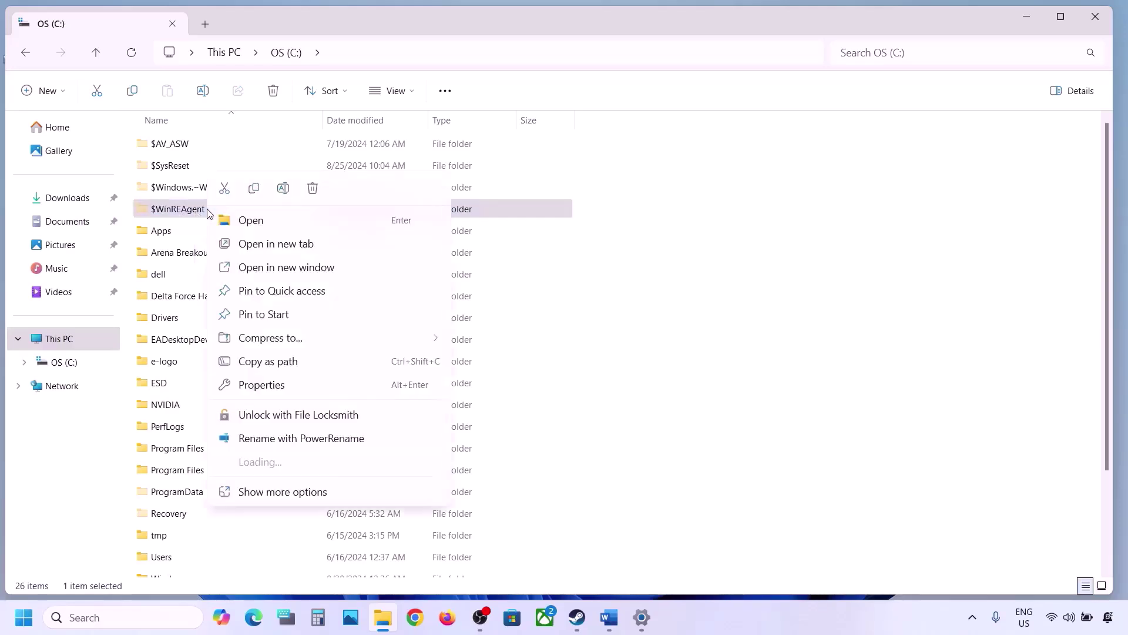
pyautogui.click(256, 192)
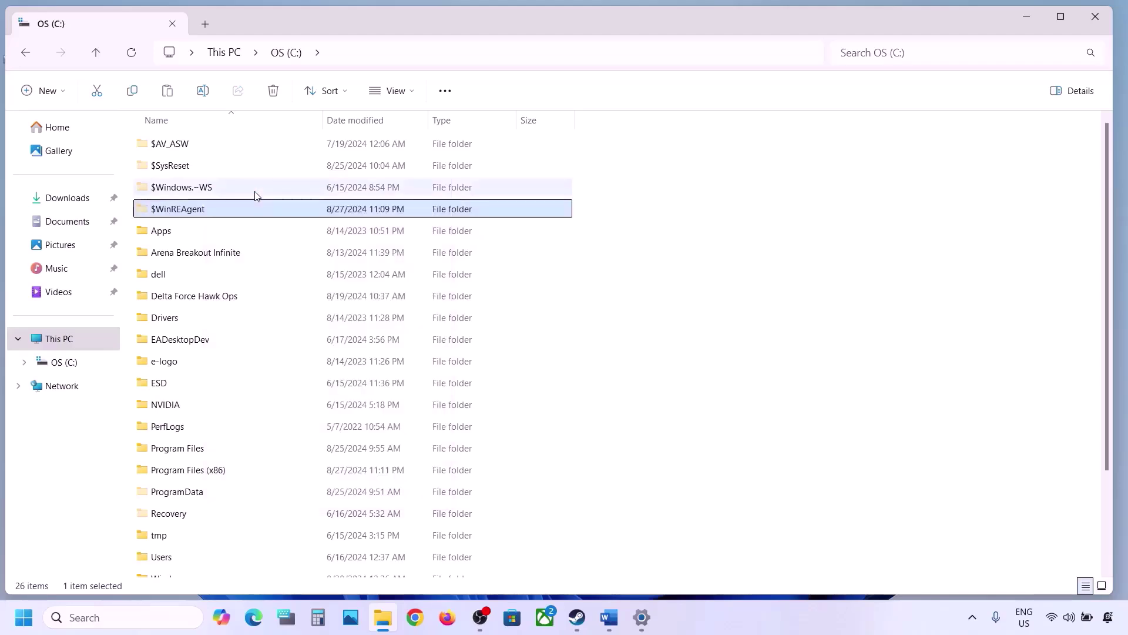
pyautogui.press('super+d')
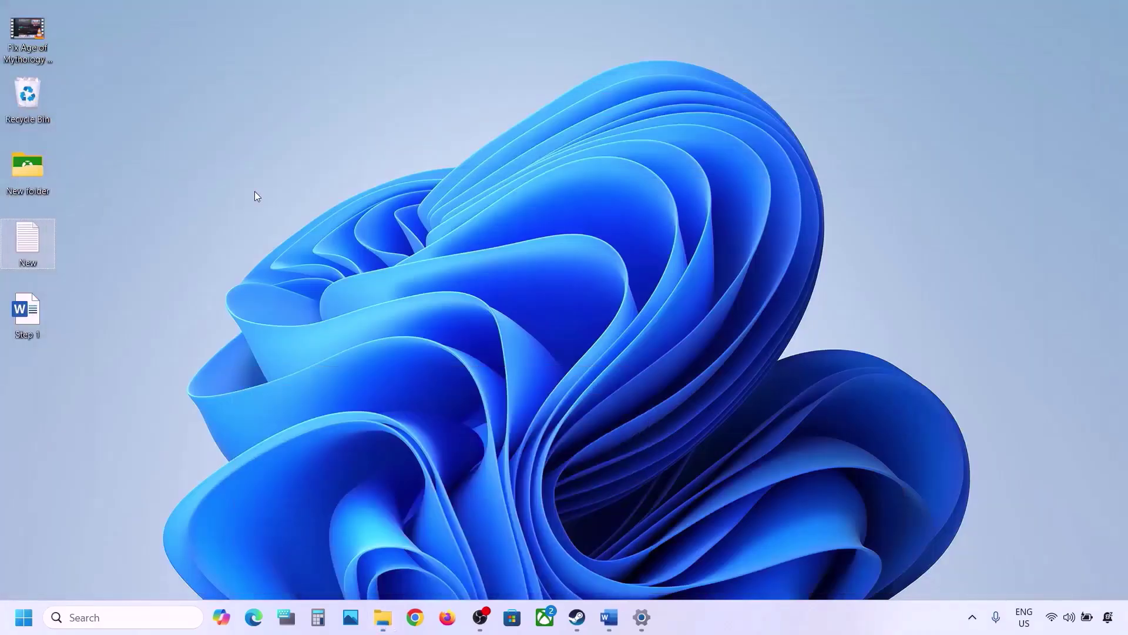
pyautogui.hotkey('ctrl', 'v')
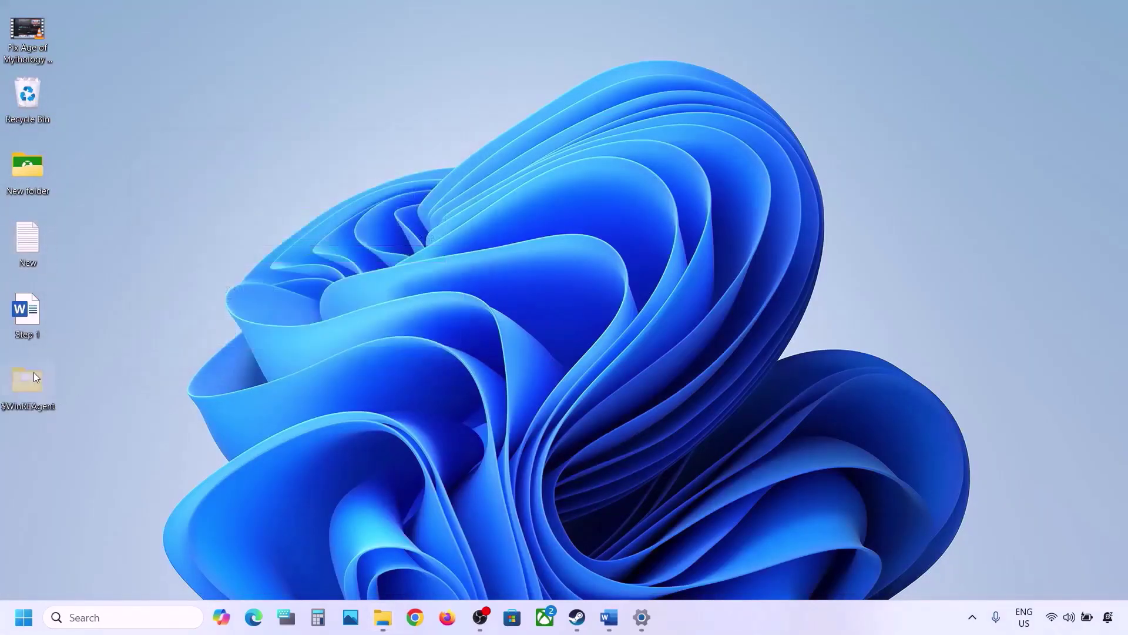
# - Delete the original $WinREAgent folder from the OS (C:) drive
pyautogui.click(383, 617)
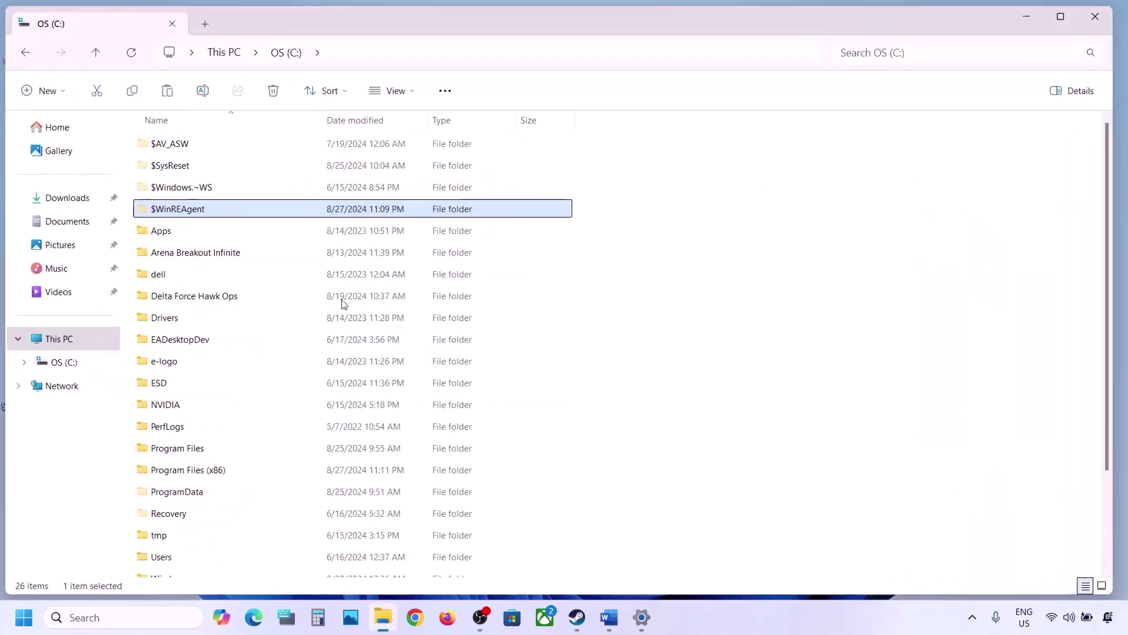
pyautogui.rightClick(192, 212)
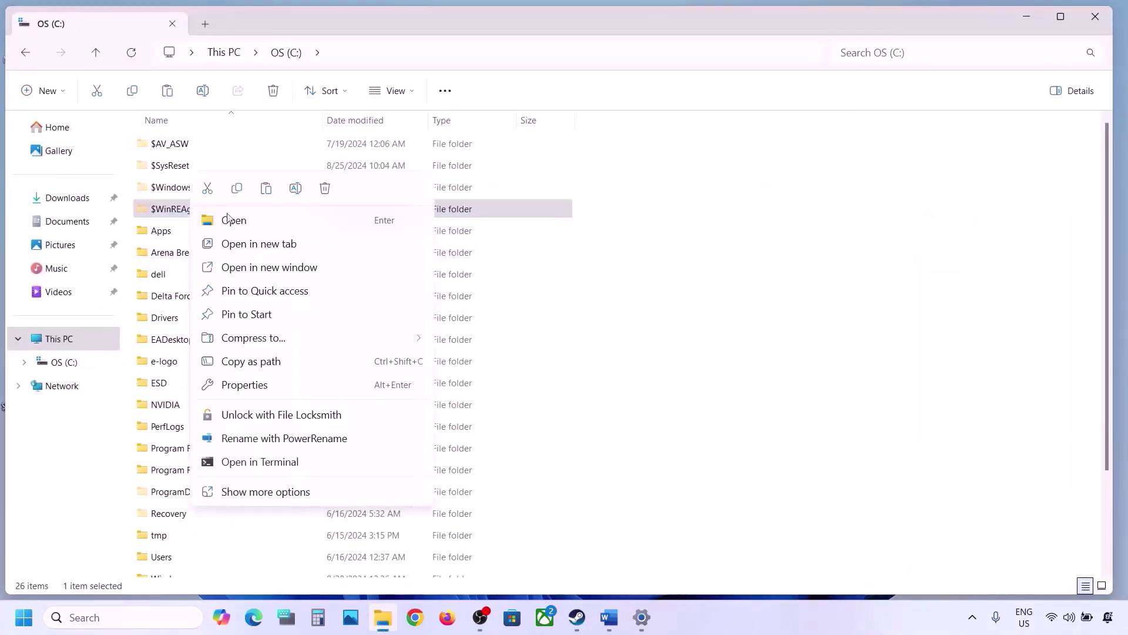
pyautogui.click(325, 188)
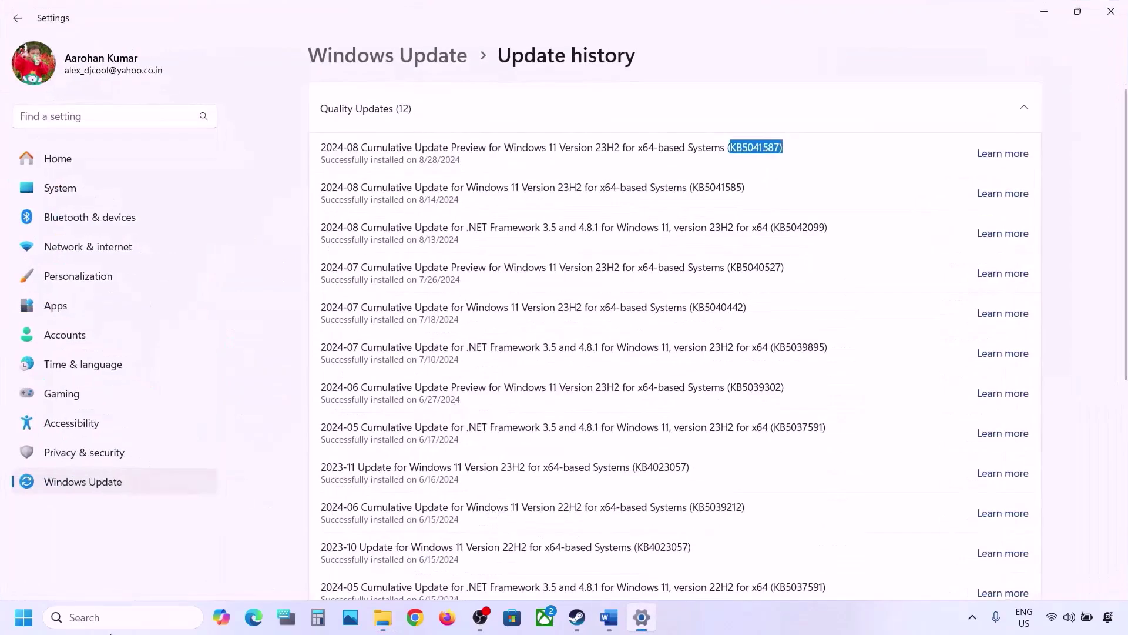
# - Return to the main Windows Update page in Settings and check for updates
pyautogui.click(88, 485)
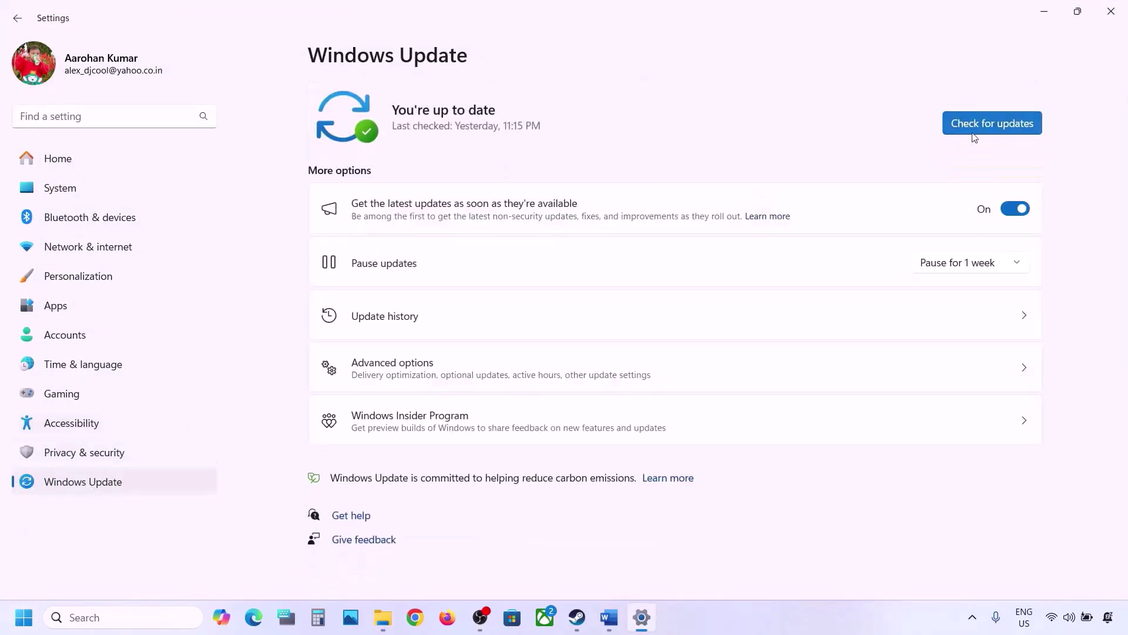
pyautogui.click(986, 125)
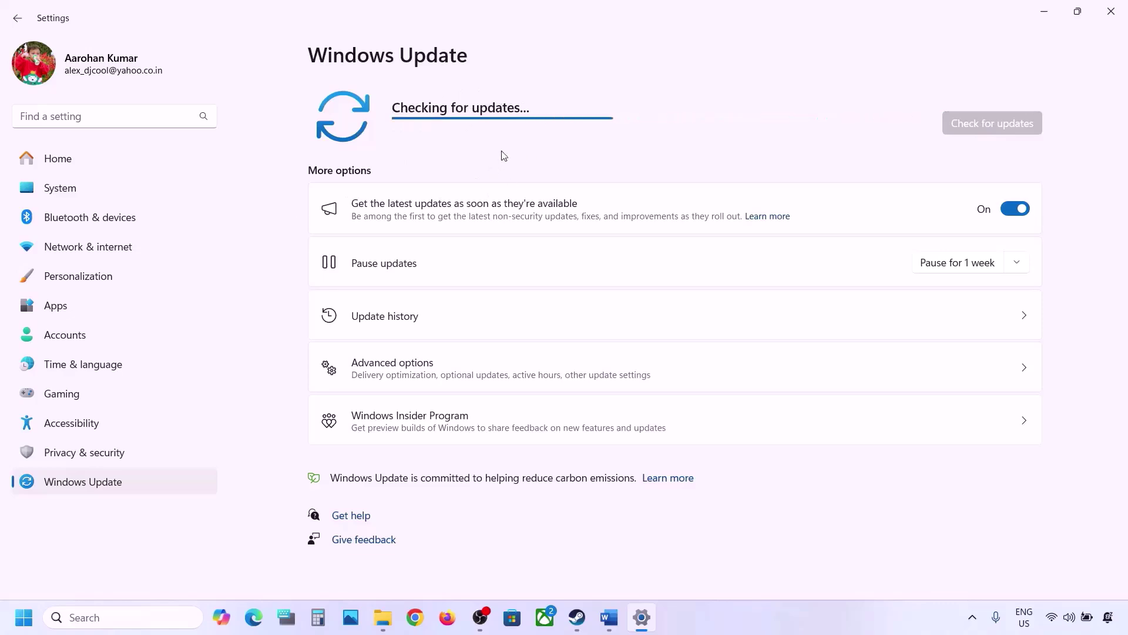
# - Display the PC's restart and shutdown options, dismiss them without choosing any, and return to the desktop
pyautogui.press('super')
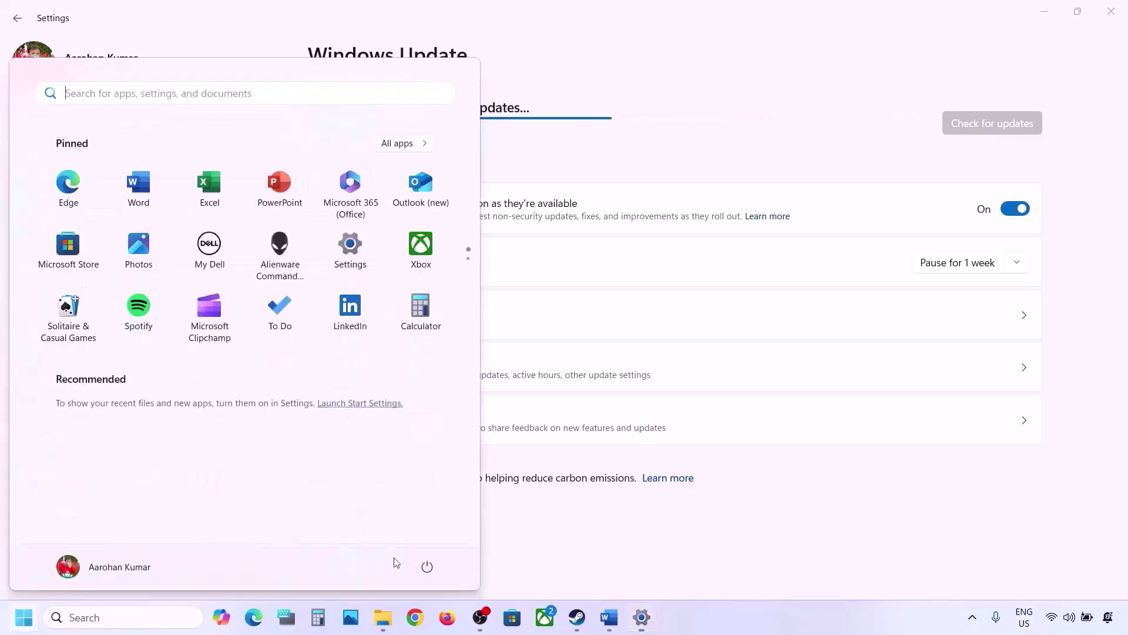
pyautogui.click(427, 567)
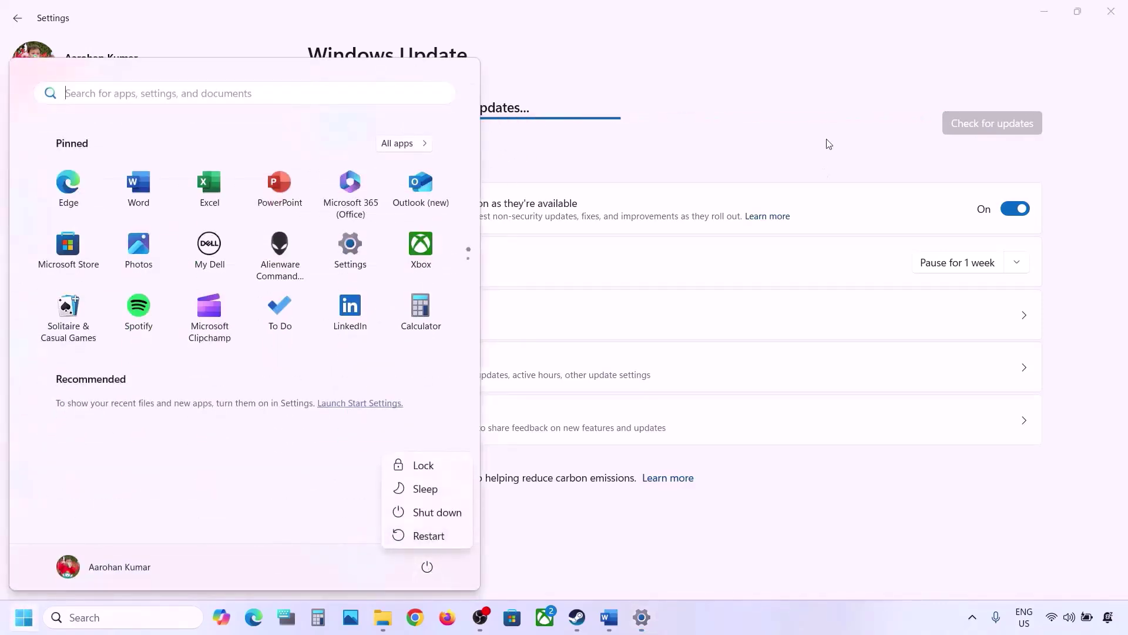
pyautogui.press('Escape')
pyautogui.click(1046, 12)
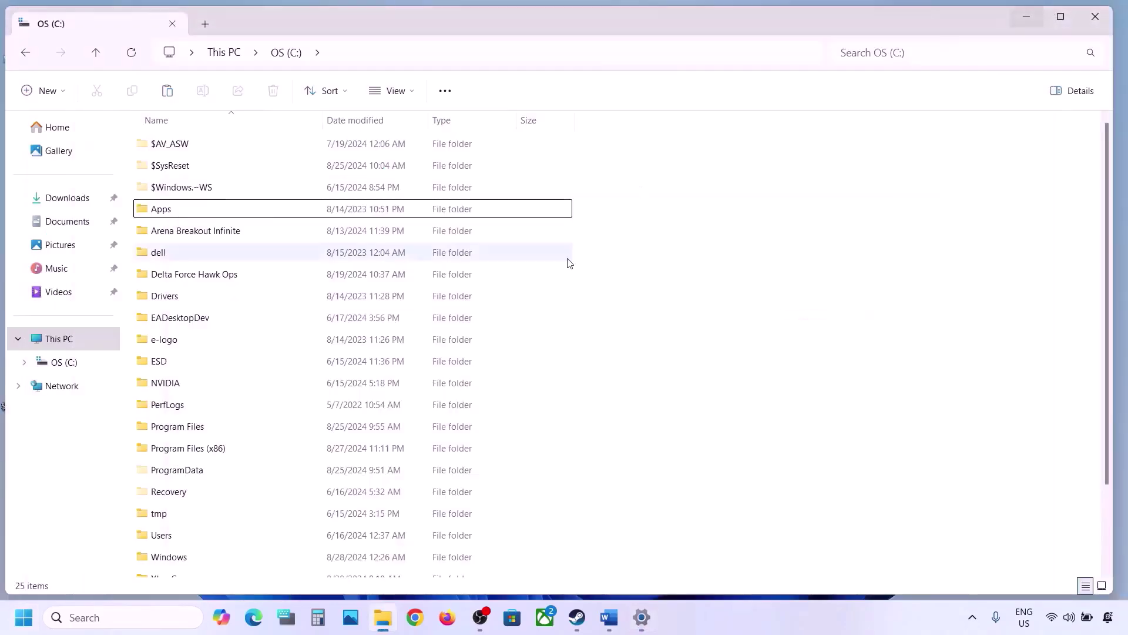
pyautogui.press('super+d')
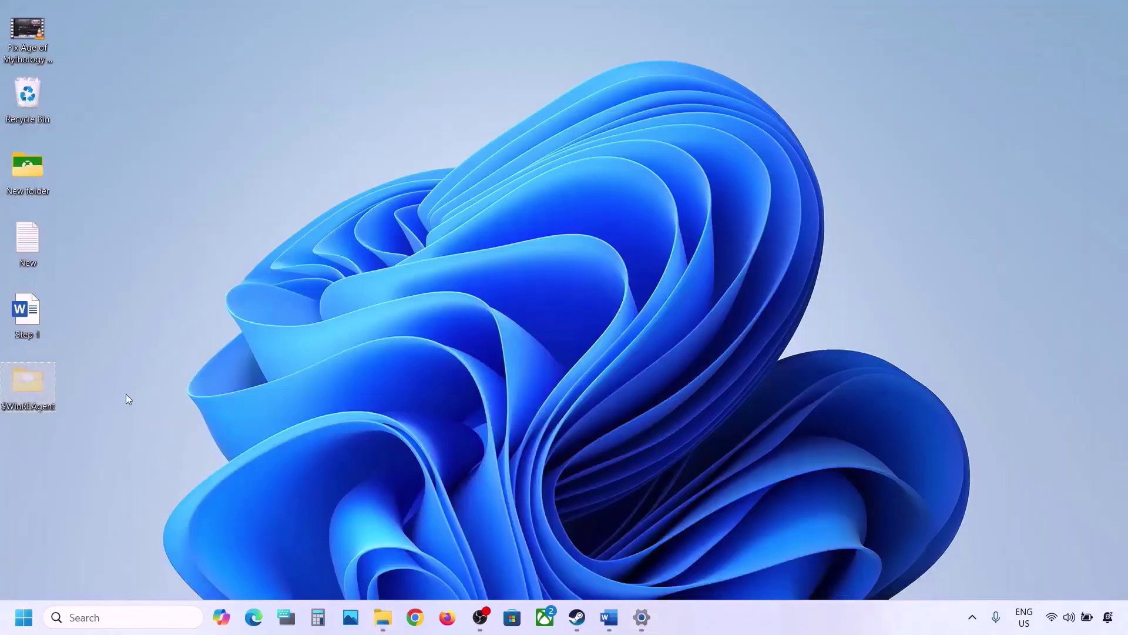
# - Move the $WinREAgent folder from the desktop back to the OS (C:) drive and close File Explorer
pyautogui.rightClick(37, 387)
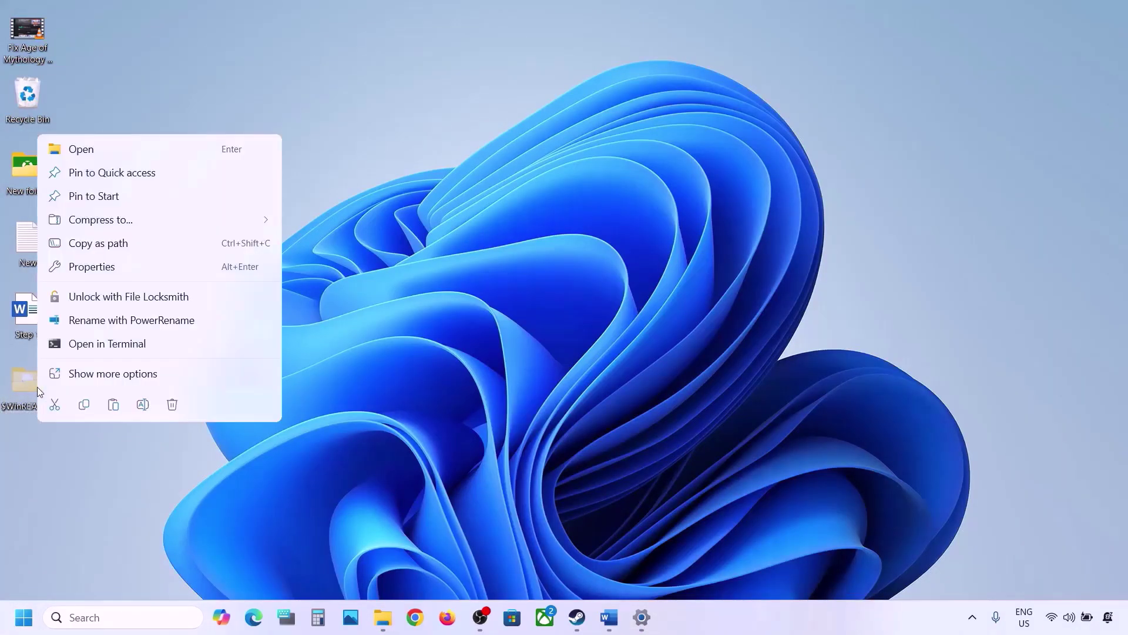
pyautogui.click(65, 406)
pyautogui.click(383, 617)
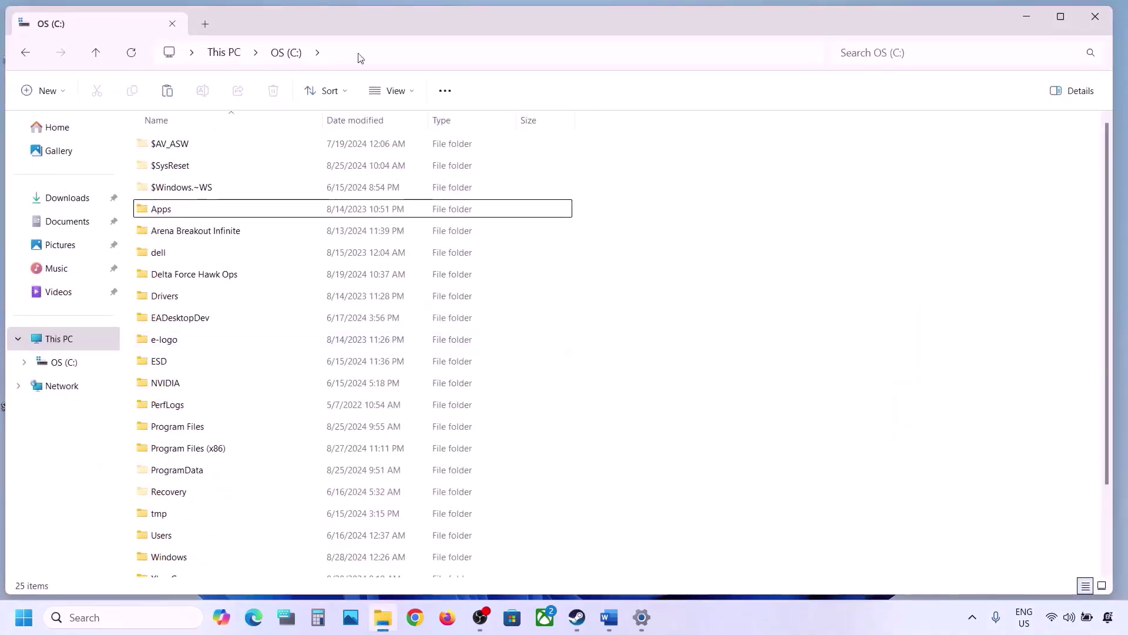
pyautogui.hotkey('ctrl', 'v')
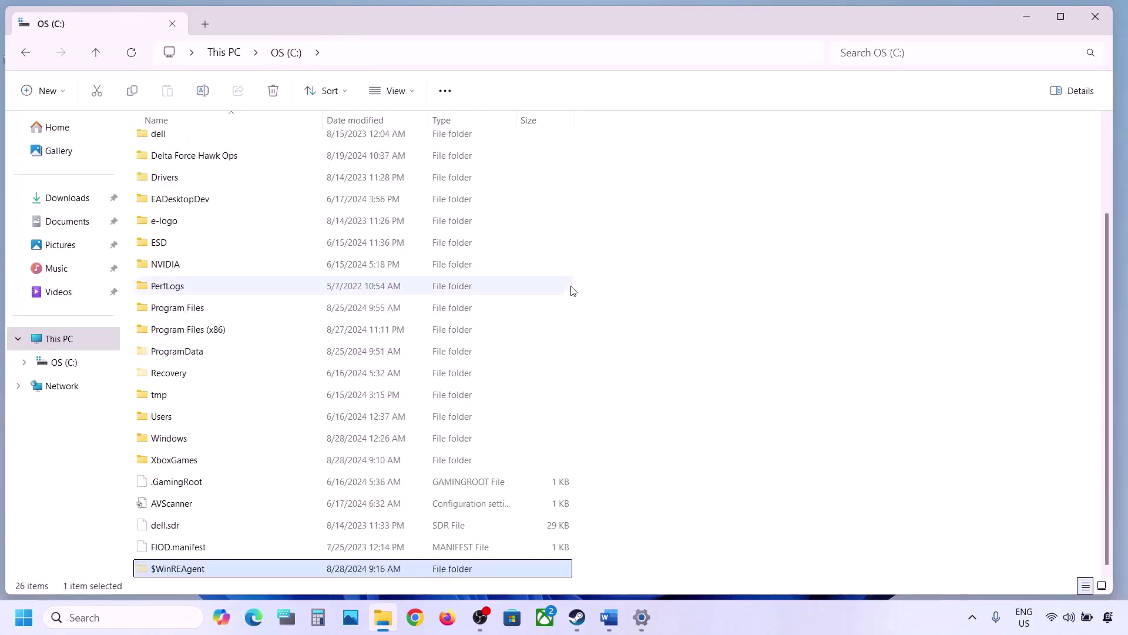
pyautogui.click(1095, 16)
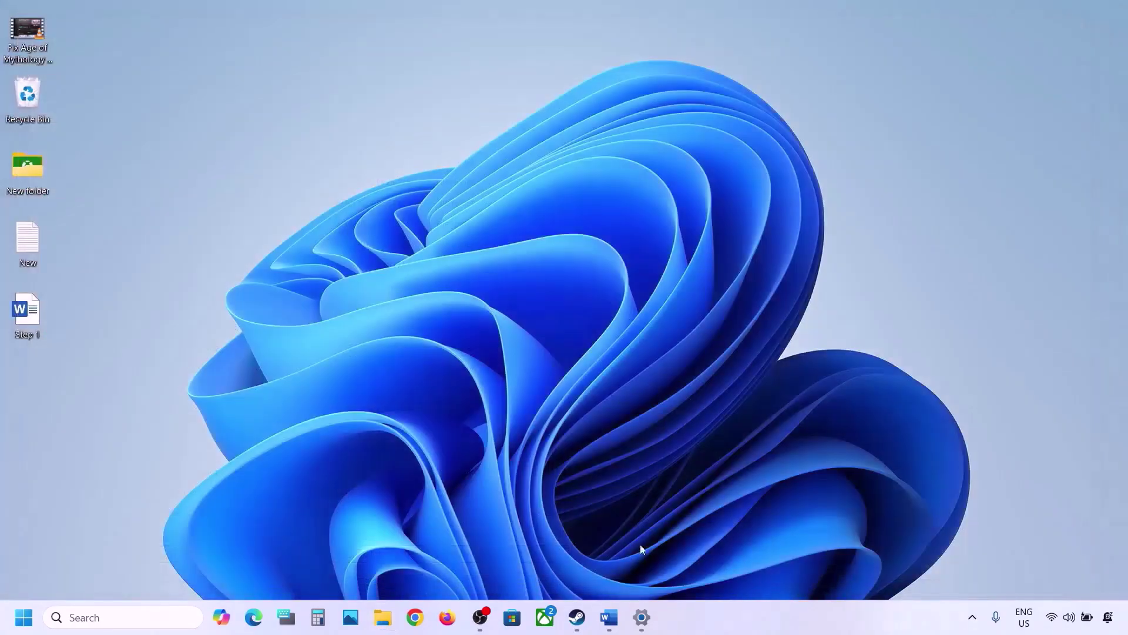
# - Switch to the Word guide and read Step 3 about running the update troubleshooter, highlighting its label
pyautogui.click(608, 617)
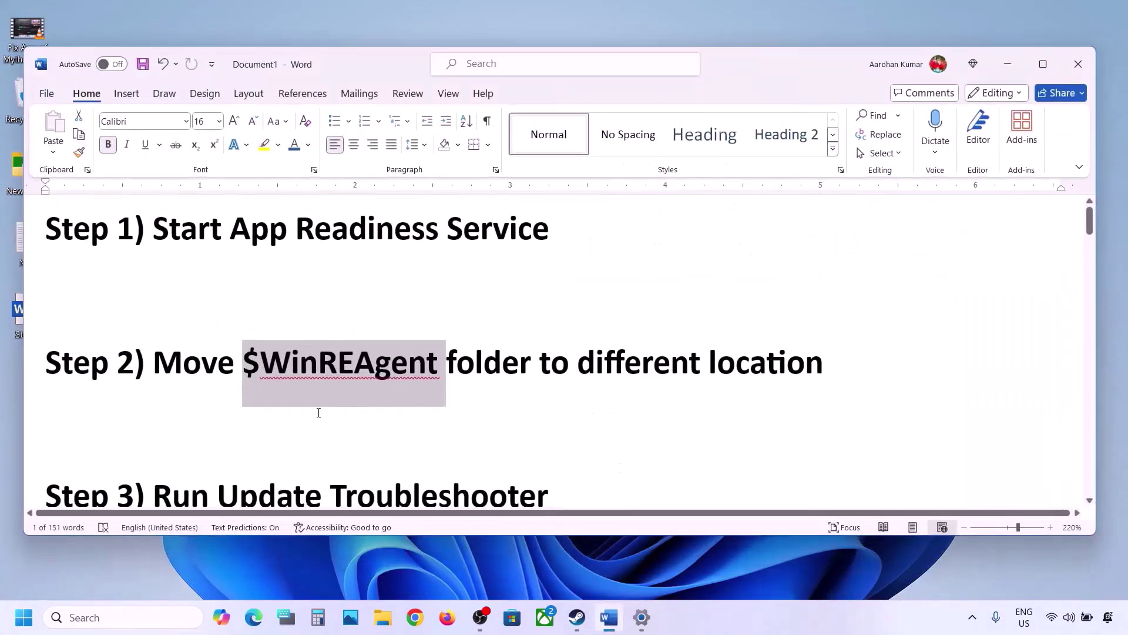
pyautogui.scroll(-3, 318, 410)
pyautogui.moveTo(154, 352); pyautogui.dragTo(53, 288)
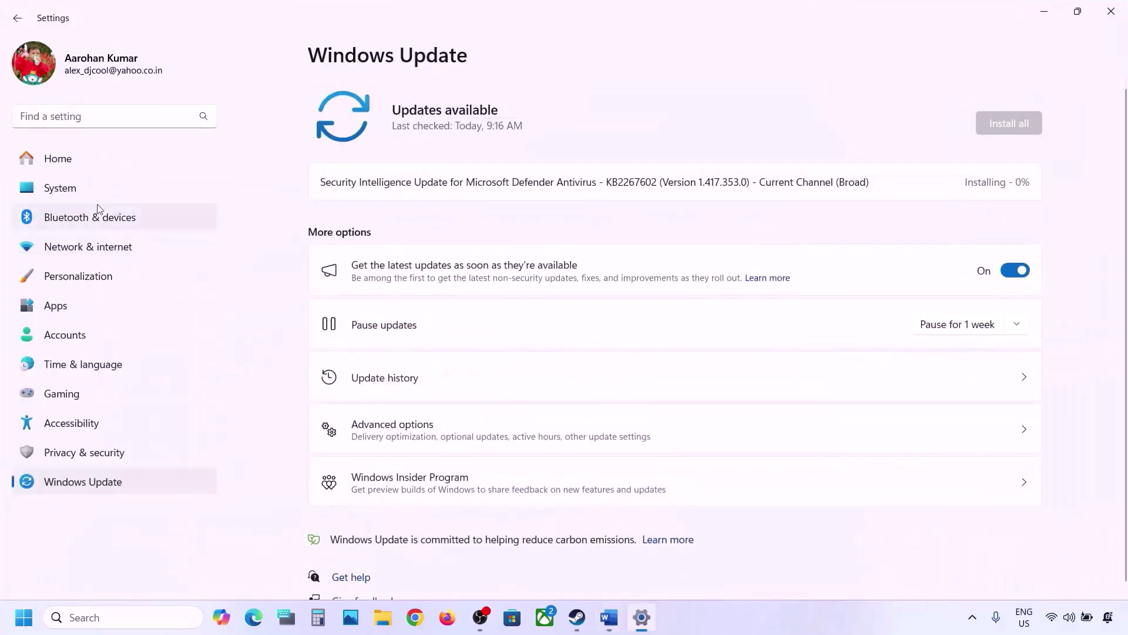
# - Switch to Settings and run the Windows Update troubleshooter found among the system's other troubleshooters
pyautogui.click(83, 193)
pyautogui.scroll(-3, 446, 423)
pyautogui.scroll(-3, 423, 447)
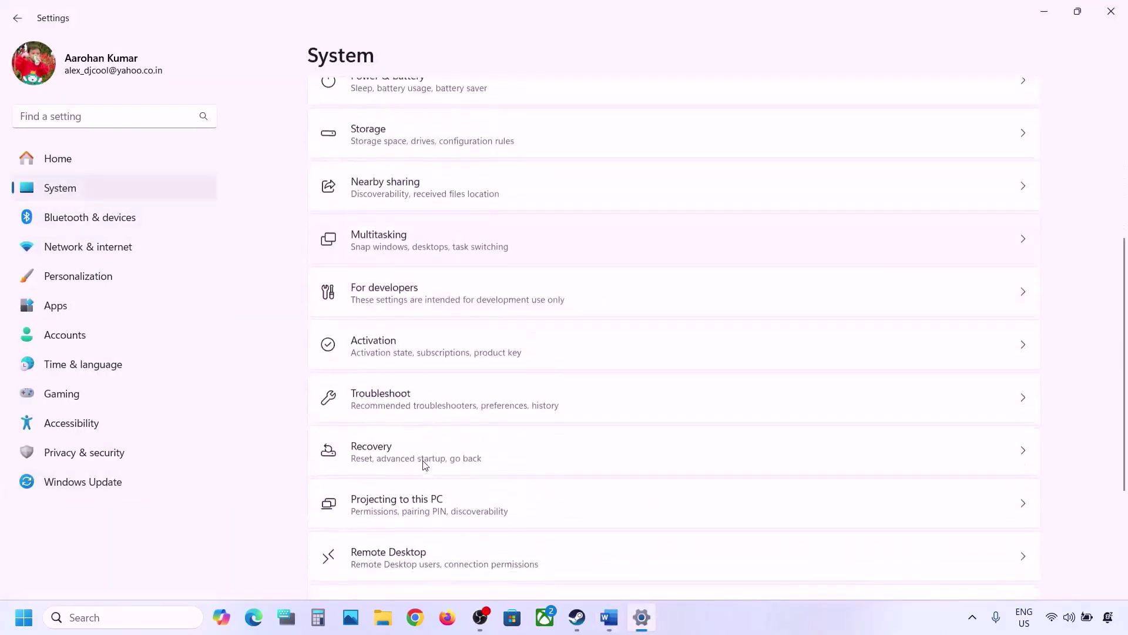
pyautogui.click(421, 405)
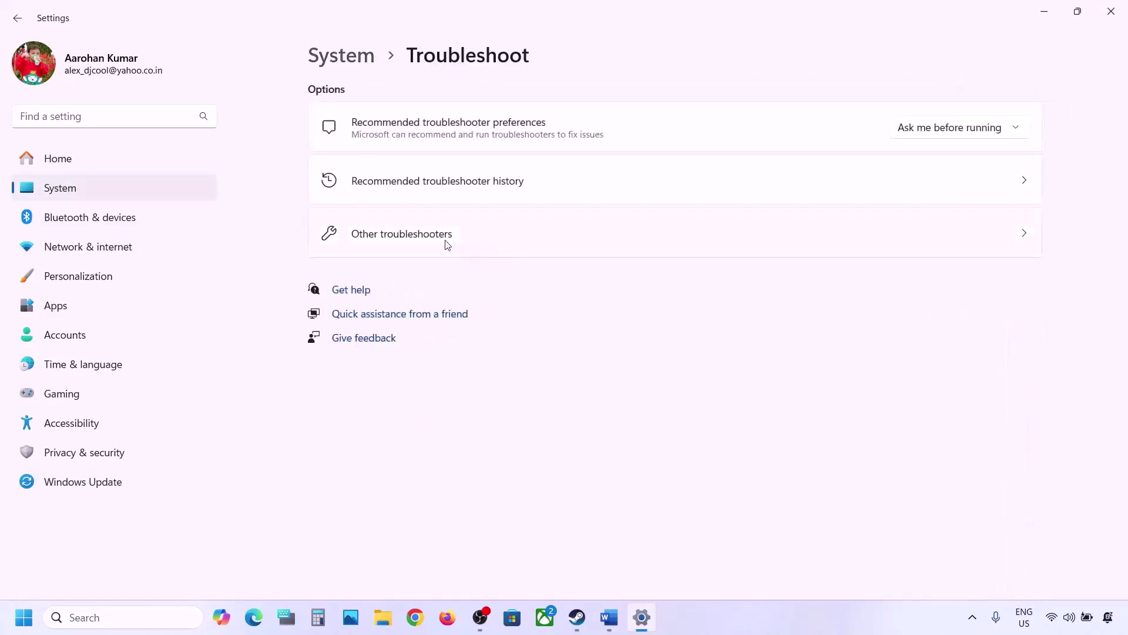
pyautogui.click(448, 245)
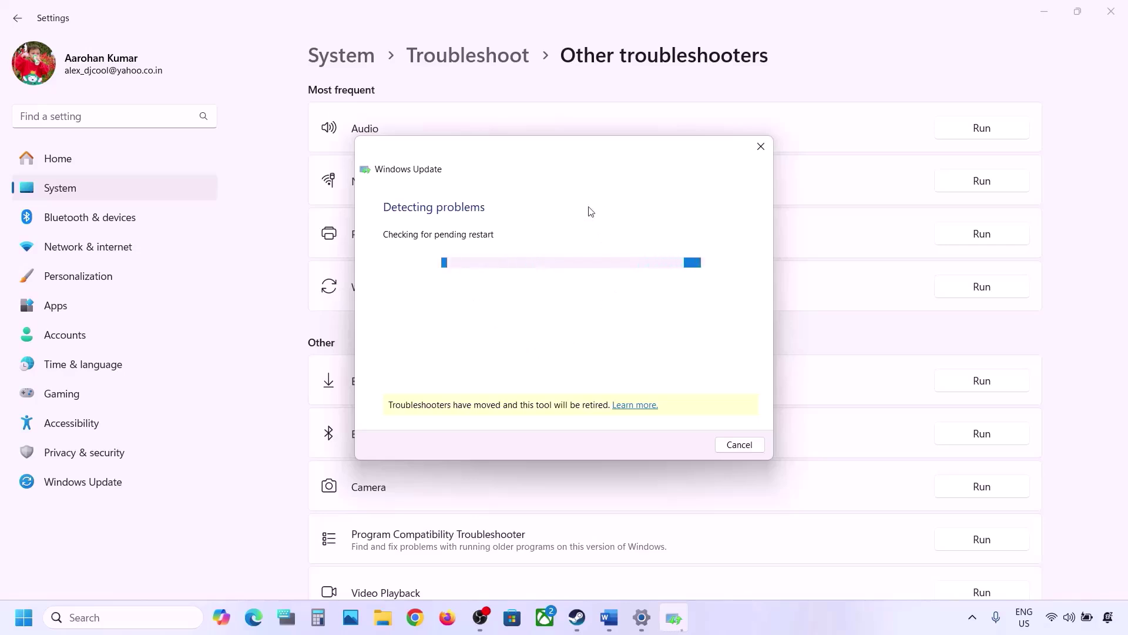
# - Return to the Word guide and highlight the Step 4 text on restarting Windows Update and Background Intelligent Transfer Service
pyautogui.click(607, 627)
pyautogui.scroll(-1, 386, 388)
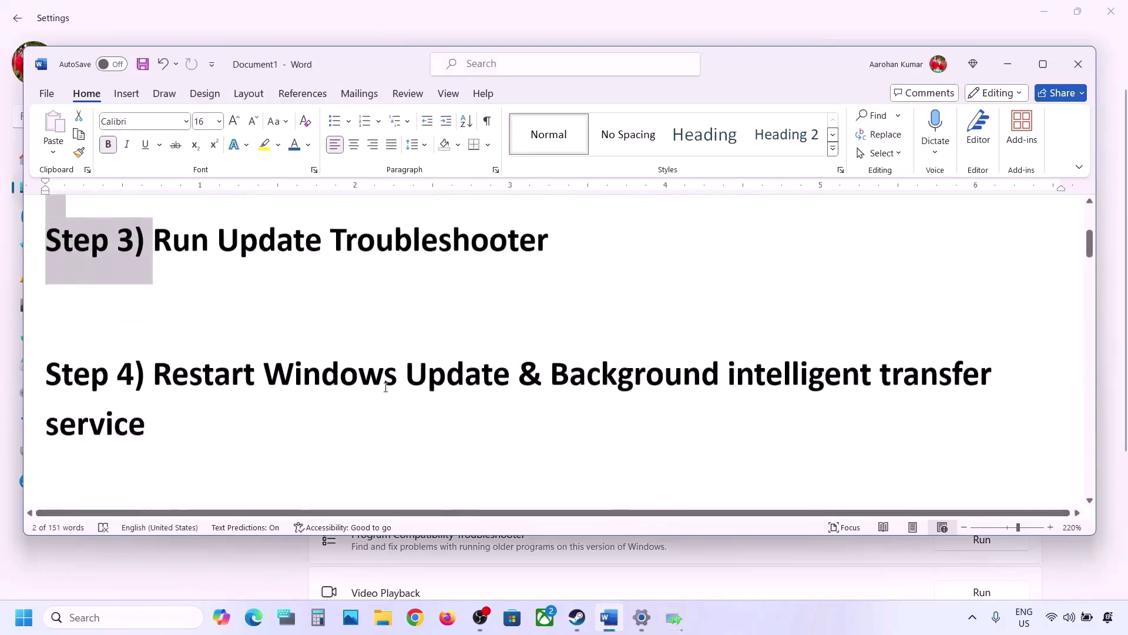
pyautogui.moveTo(154, 374); pyautogui.dragTo(751, 389)
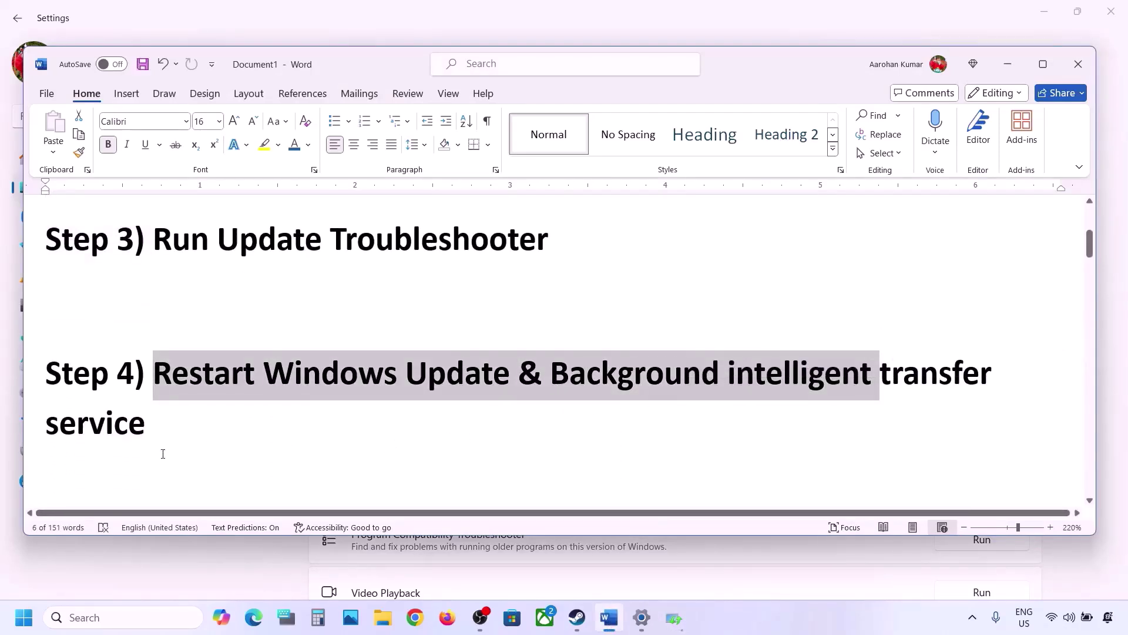
# - Search Windows for "services" and open the Services console
pyautogui.click(131, 625)
pyautogui.write('services')
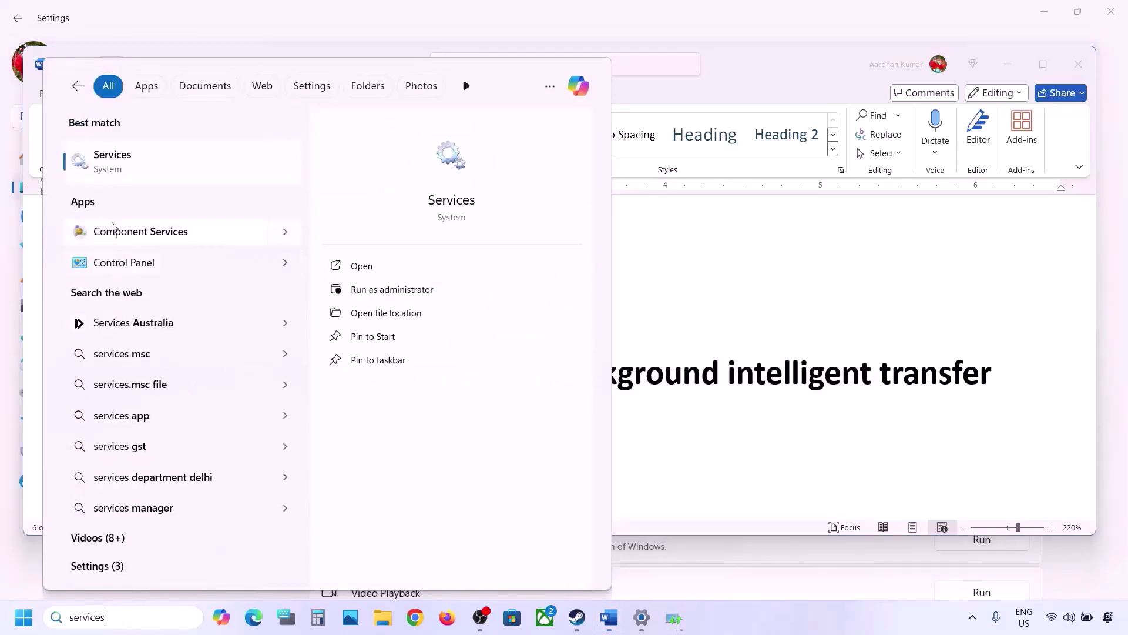
pyautogui.click(109, 158)
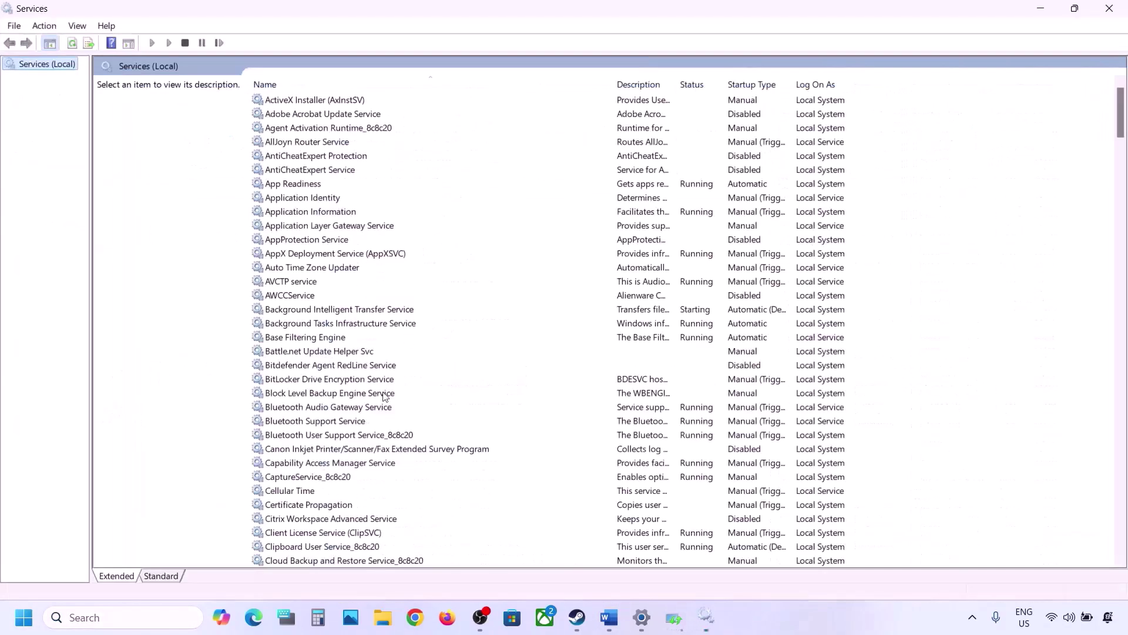
# - Set the Windows Update service's startup type to Automatic, apply it and close its properties
pyautogui.click(385, 393)
pyautogui.press('w')
pyautogui.scroll(-3, 385, 395)
pyautogui.scroll(-4, 385, 395)
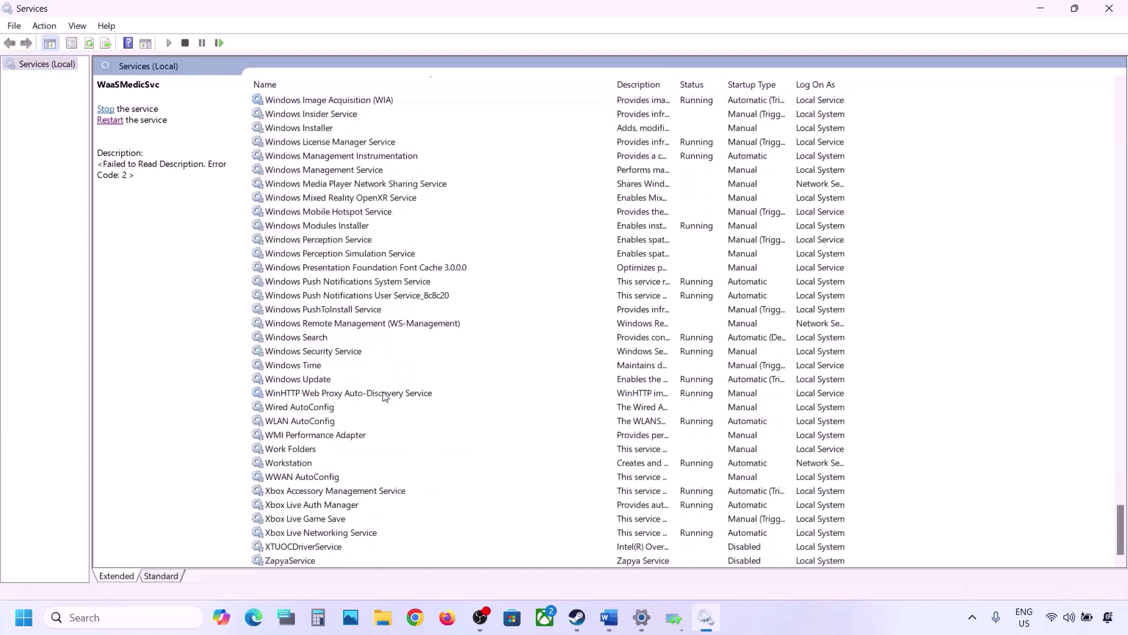
pyautogui.click(310, 382)
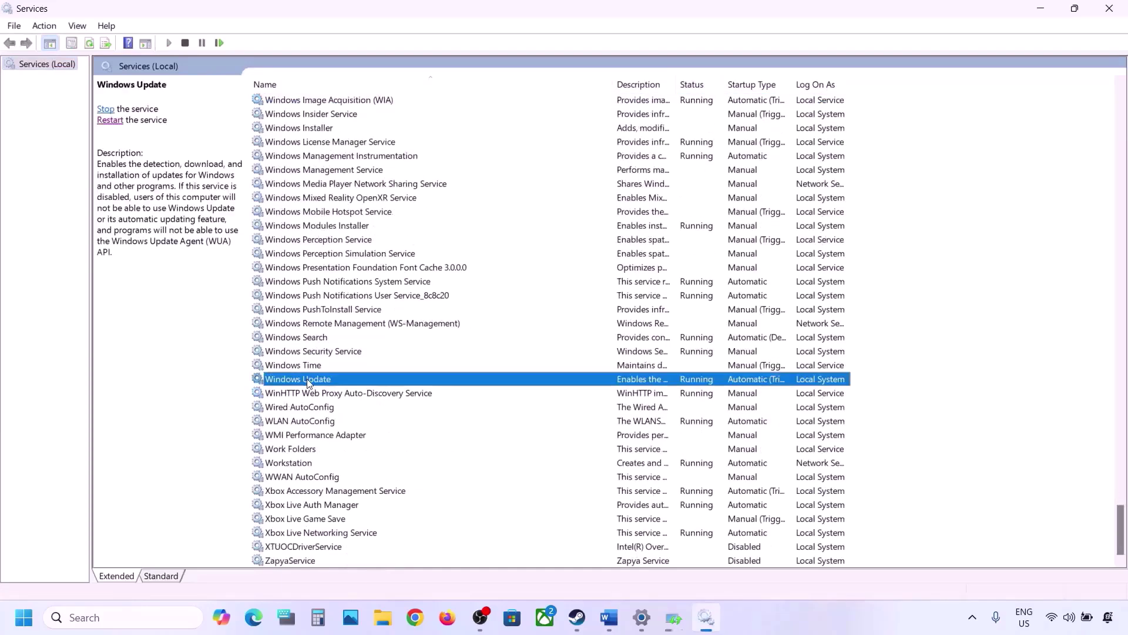
pyautogui.doubleClick(398, 381)
pyautogui.click(533, 294)
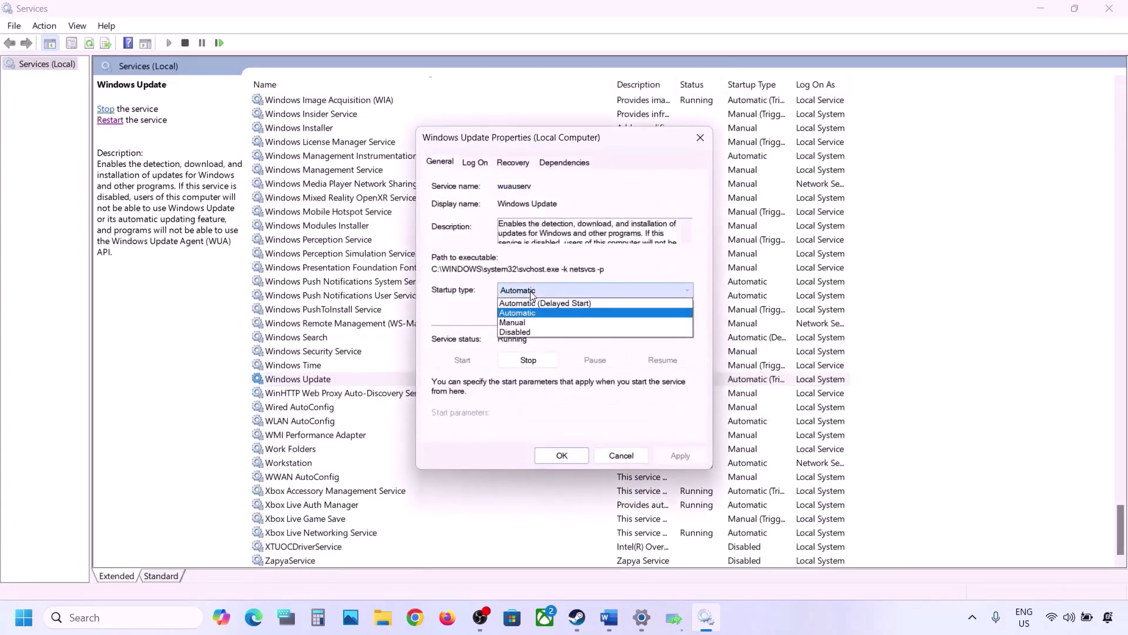
pyautogui.click(532, 313)
pyautogui.click(670, 452)
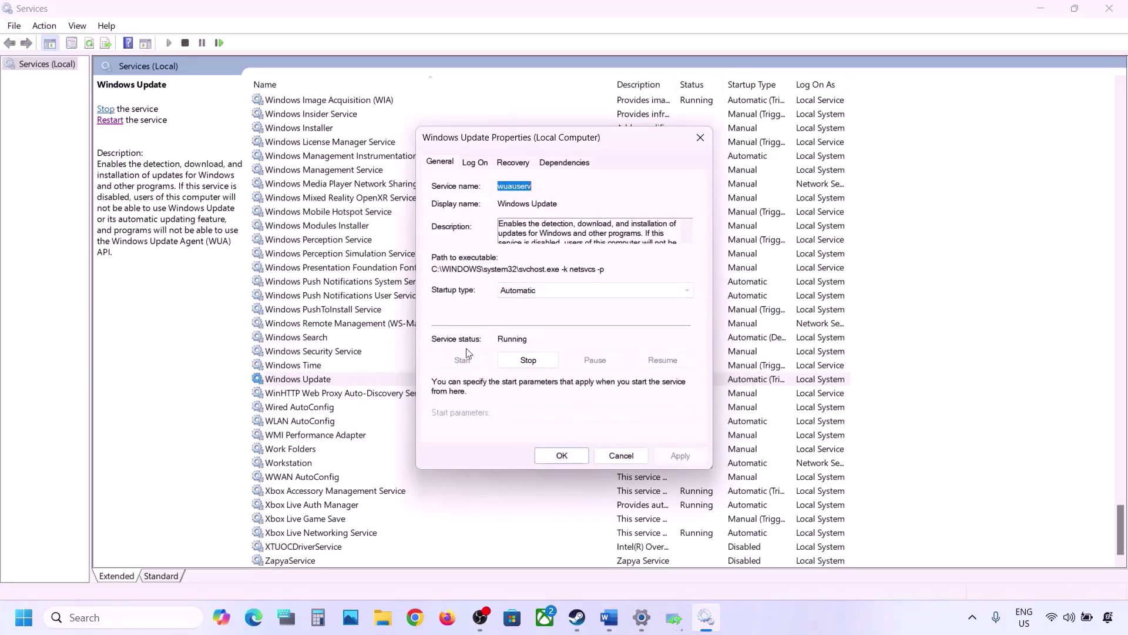
pyautogui.click(560, 456)
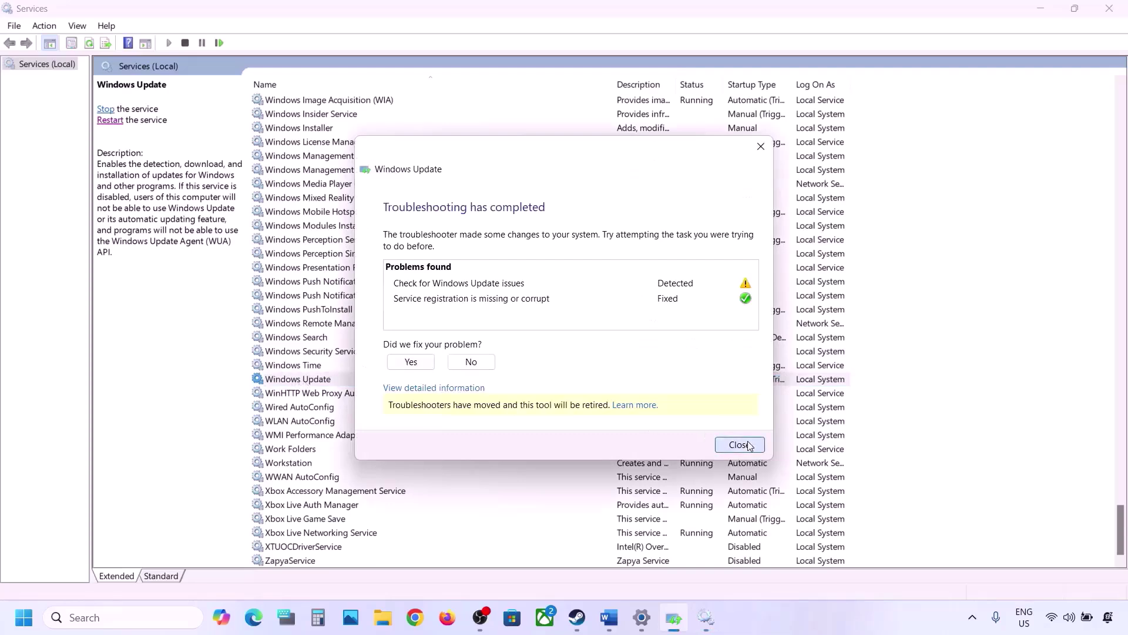
# - Close the completed Windows Update troubleshooter and restart the Windows Update service
pyautogui.click(739, 444)
pyautogui.rightClick(312, 382)
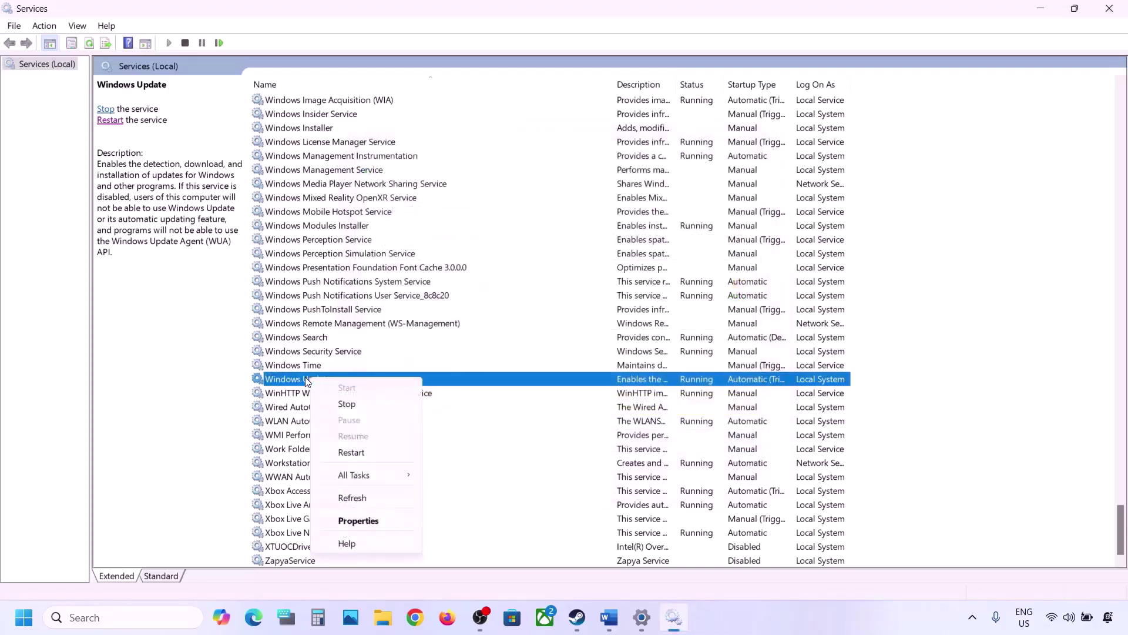
pyautogui.click(362, 452)
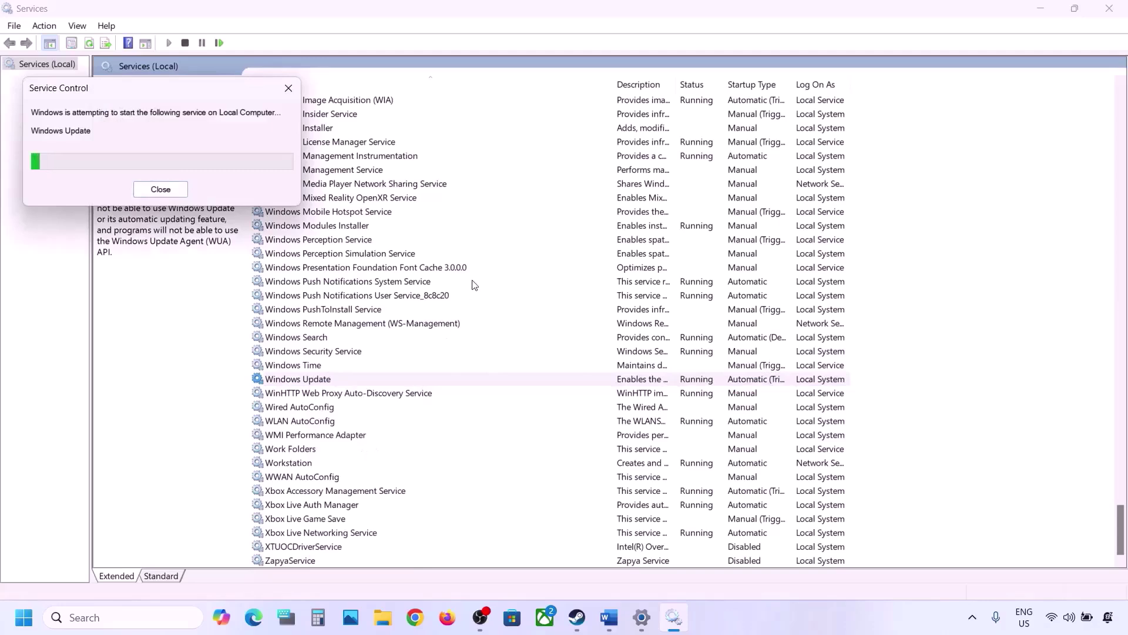
# - Set the Background Intelligent Transfer Service's startup type to Automatic, apply it and restart the service
pyautogui.click(353, 315)
pyautogui.press('b')
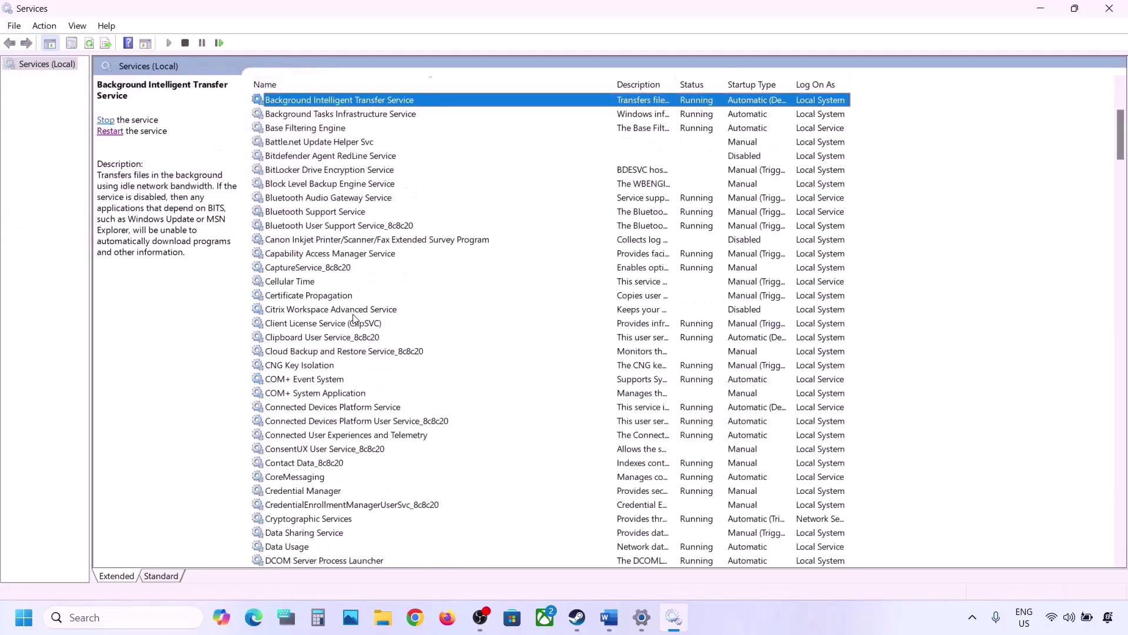
pyautogui.scroll(5, 358, 304)
pyautogui.doubleClick(382, 310)
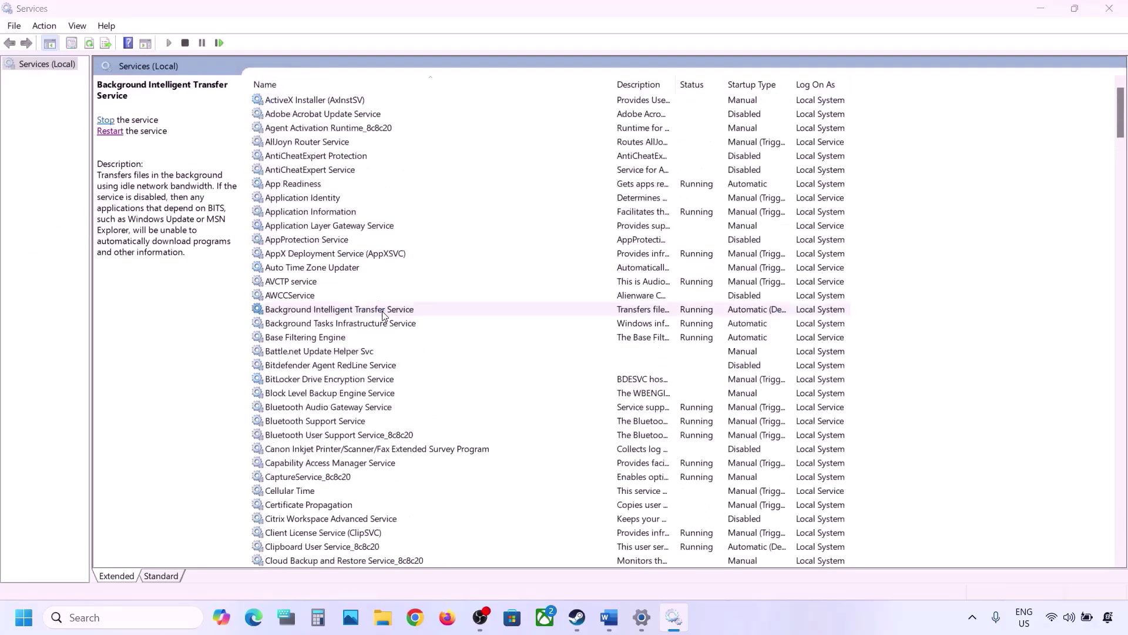
pyautogui.click(554, 290)
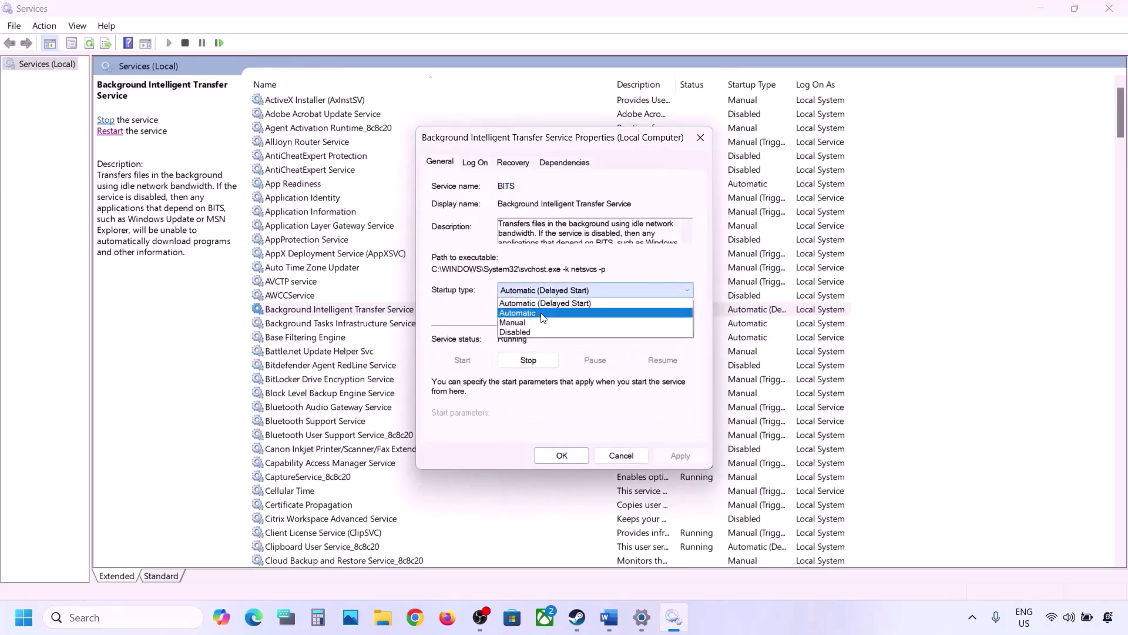
pyautogui.click(552, 311)
pyautogui.click(680, 455)
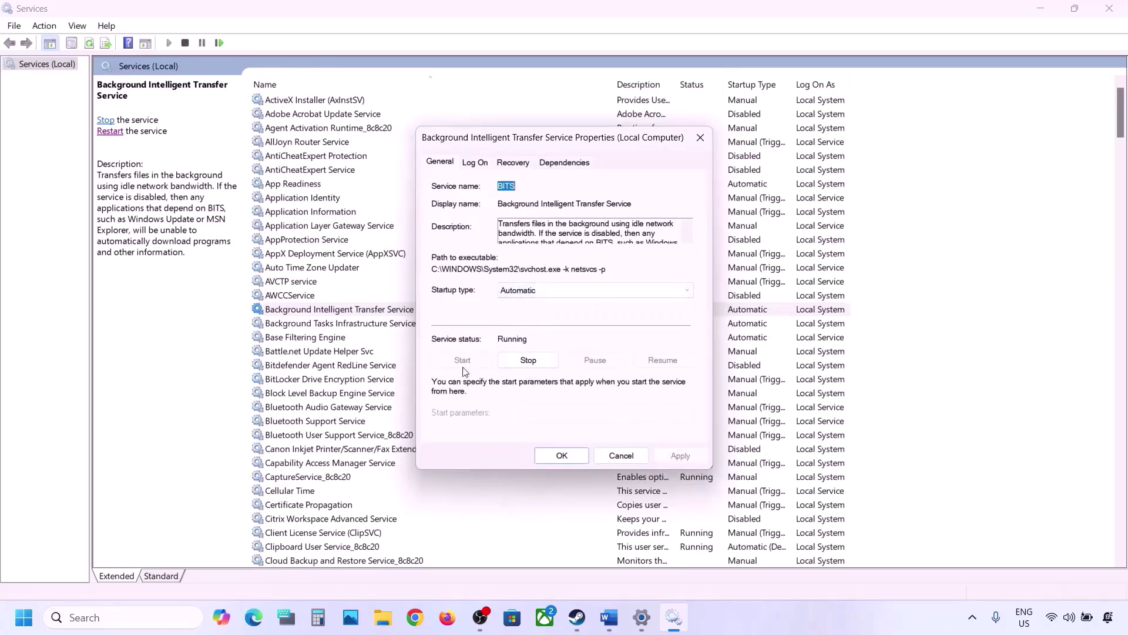
pyautogui.click(551, 460)
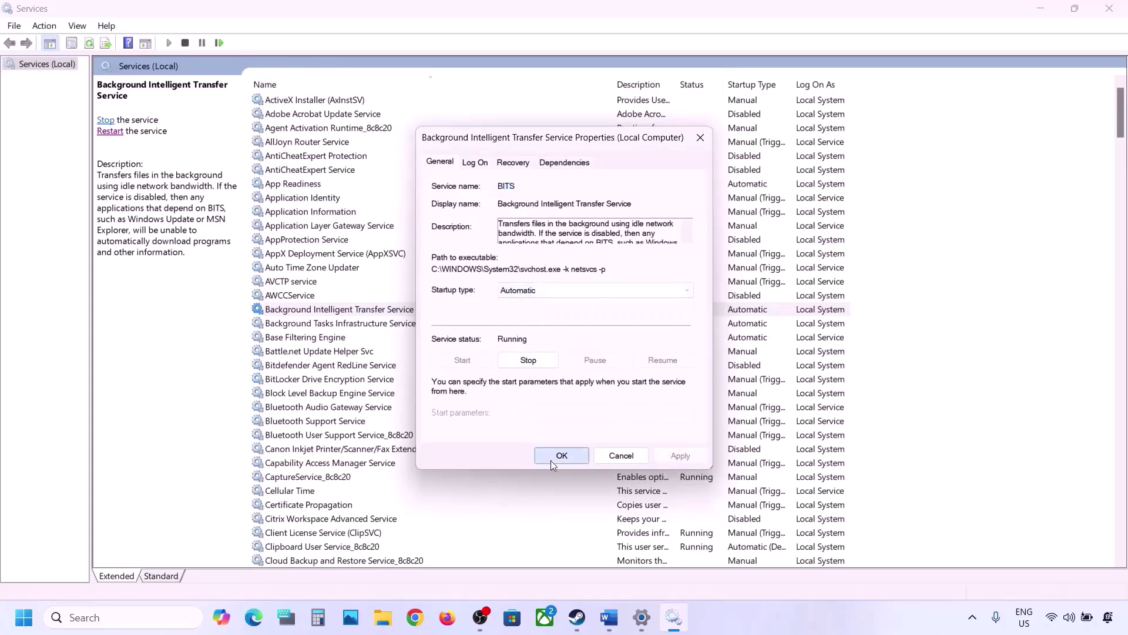
pyautogui.rightClick(361, 314)
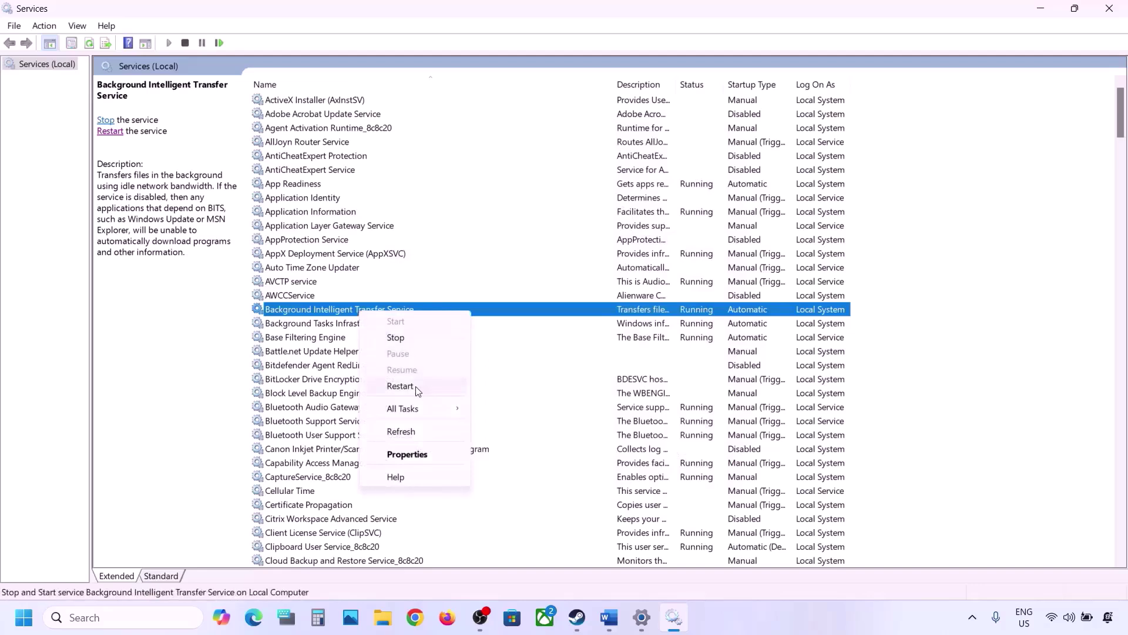
pyautogui.click(401, 387)
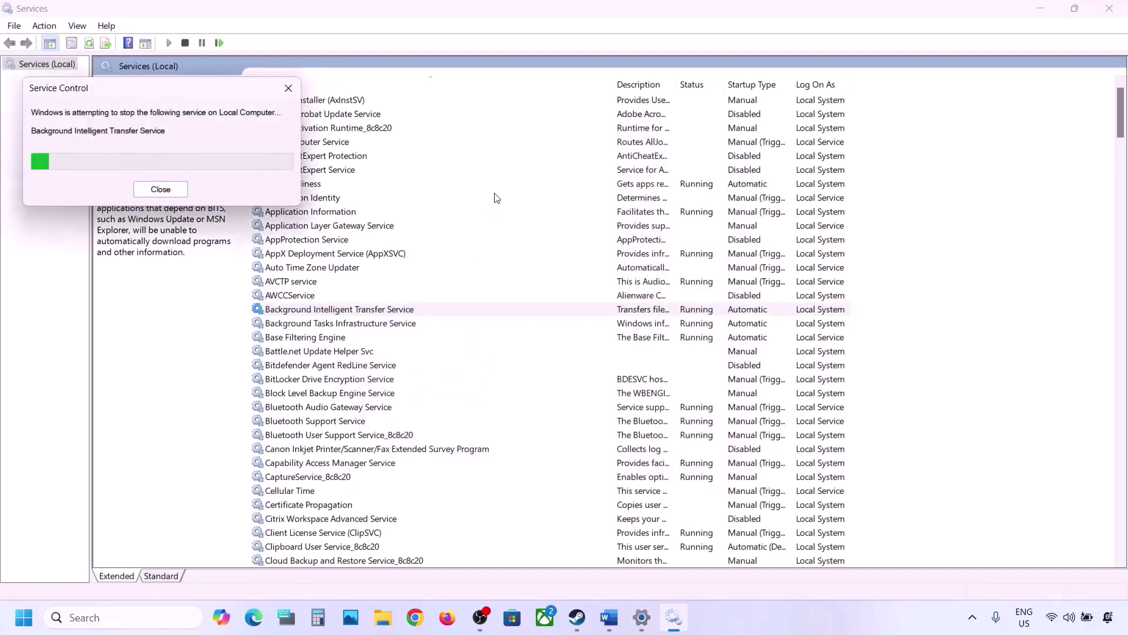
# - Switch to the Word guide and copy the Windows 11 software download link under Step 5
pyautogui.moveTo(608, 617)
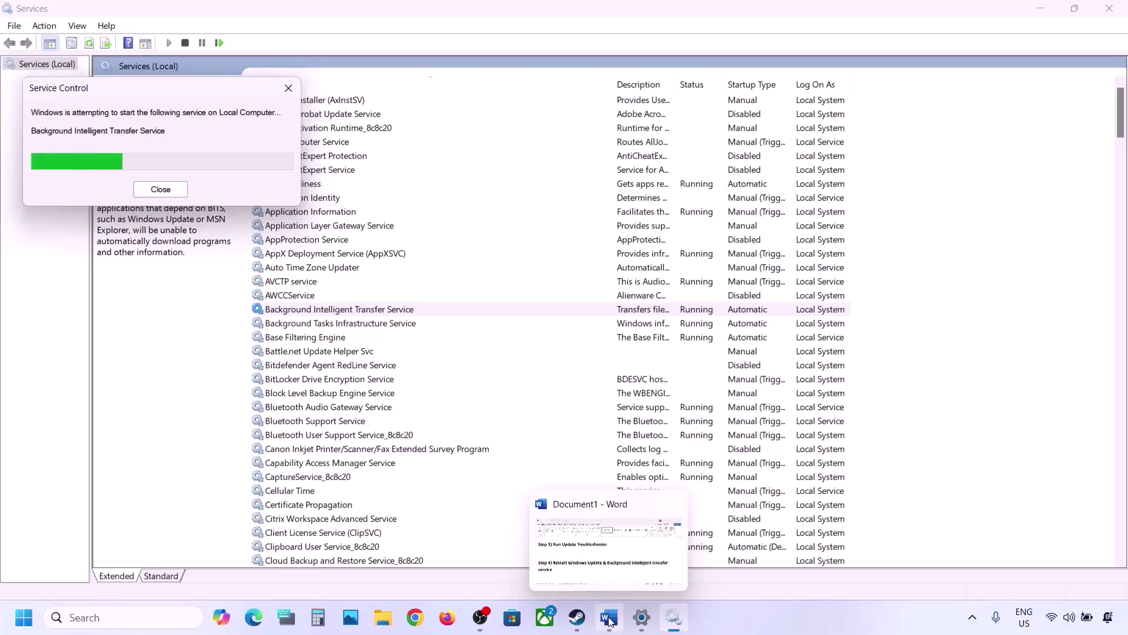
pyautogui.click(609, 619)
pyautogui.scroll(-3, 405, 456)
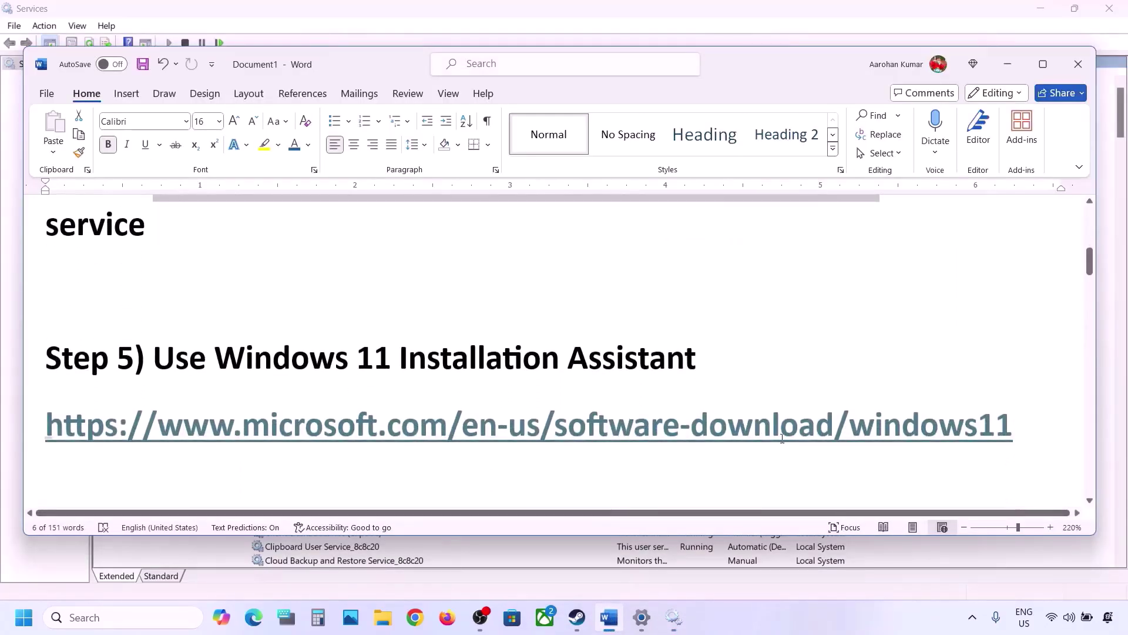
pyautogui.moveTo(1032, 433); pyautogui.dragTo(77, 440)
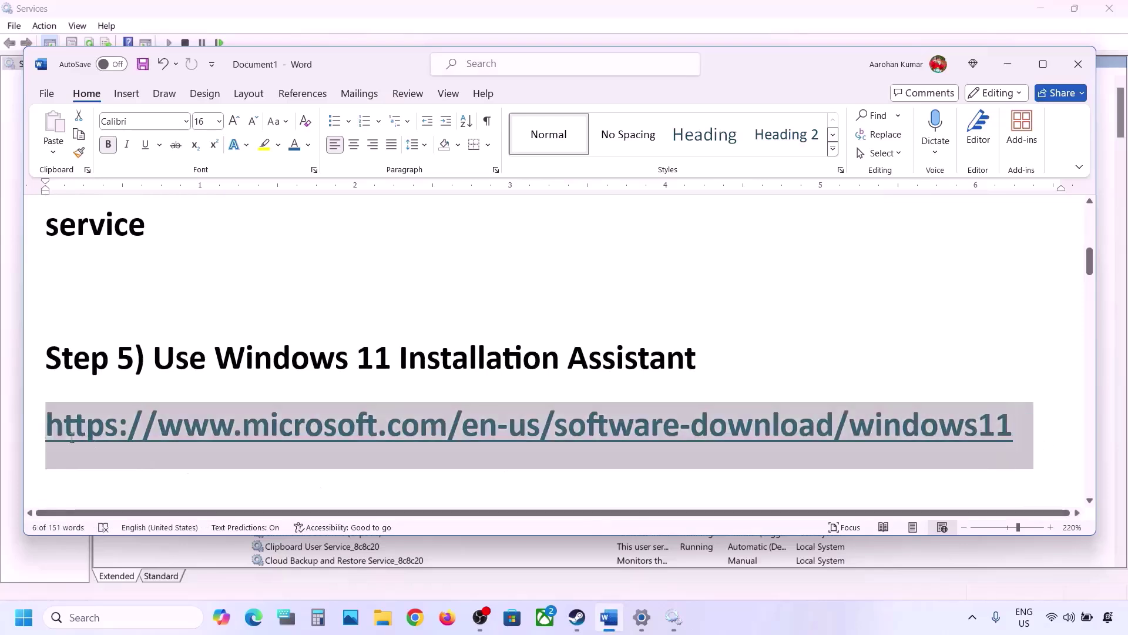
pyautogui.rightClick(231, 415)
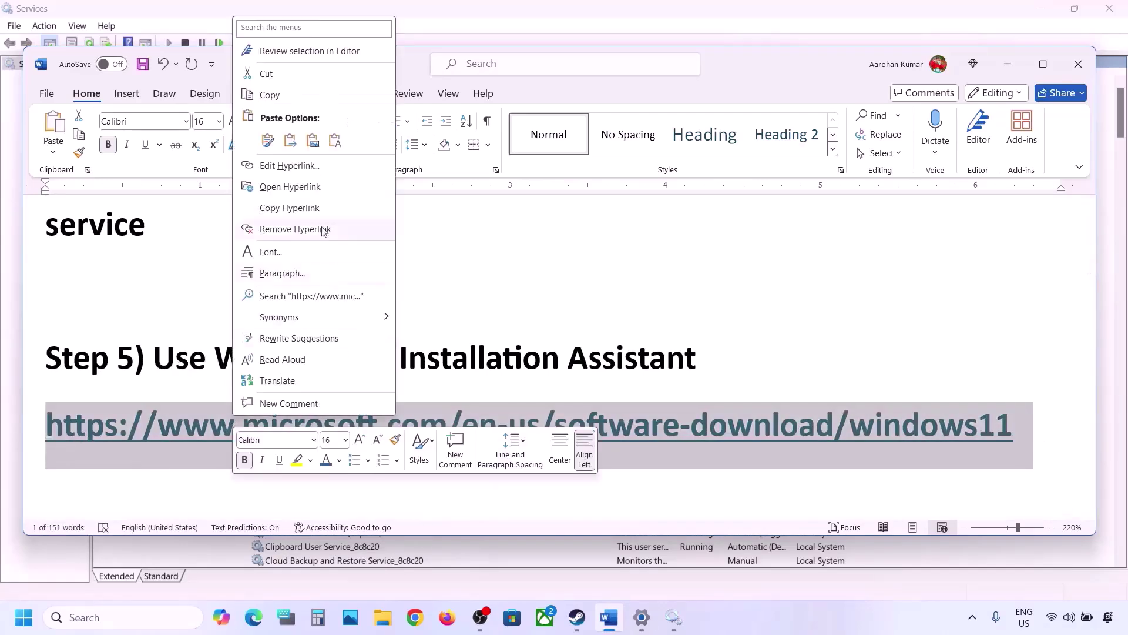
pyautogui.click(273, 103)
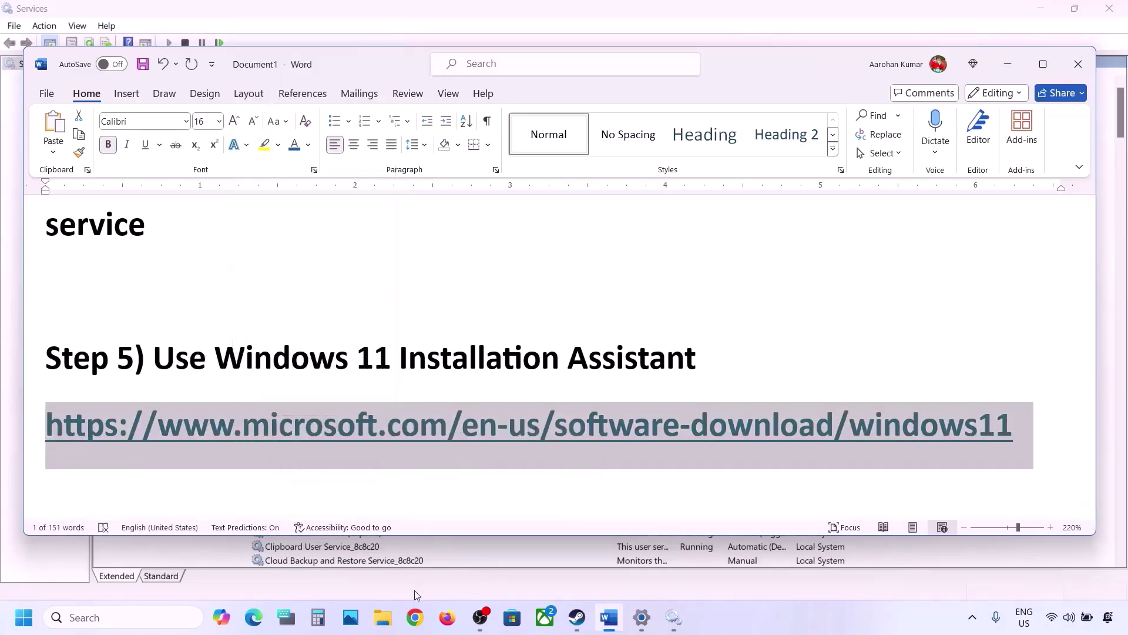
# - Switch to Chrome and open the copied link microsoft.com/en-us/software-download/windows11
pyautogui.click(413, 605)
pyautogui.hotkey('ctrl', 'v')
pyautogui.press('Return')
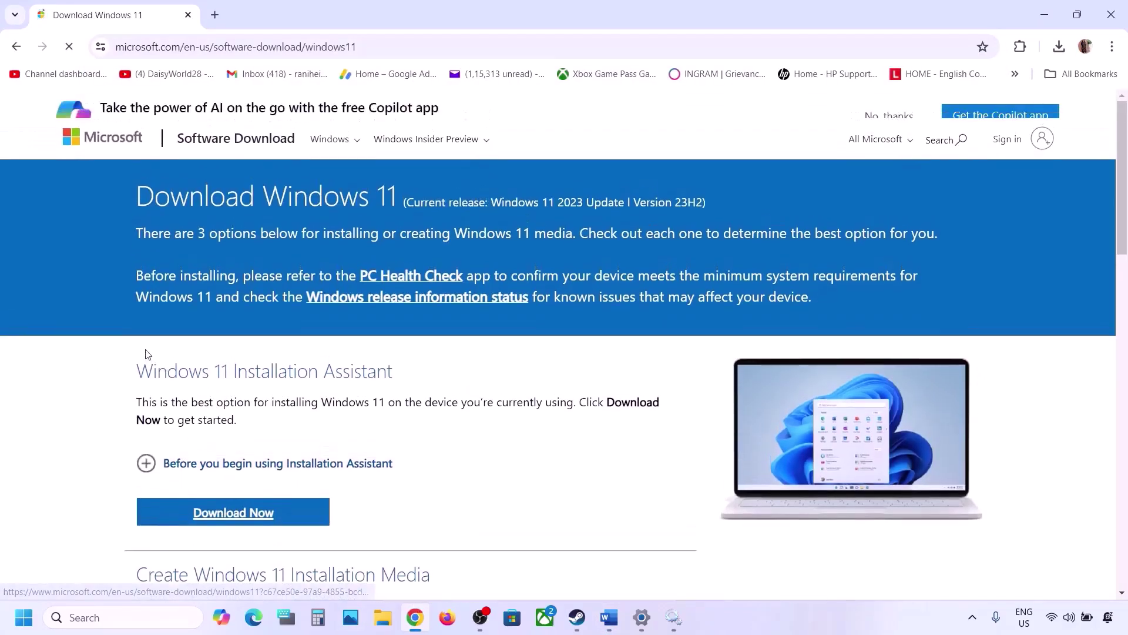
# - Highlight the Windows 11 Installation Assistant heading on the download page and download the assistant
pyautogui.moveTo(140, 403); pyautogui.dragTo(433, 398)
pyautogui.scroll(-3, 433, 398)
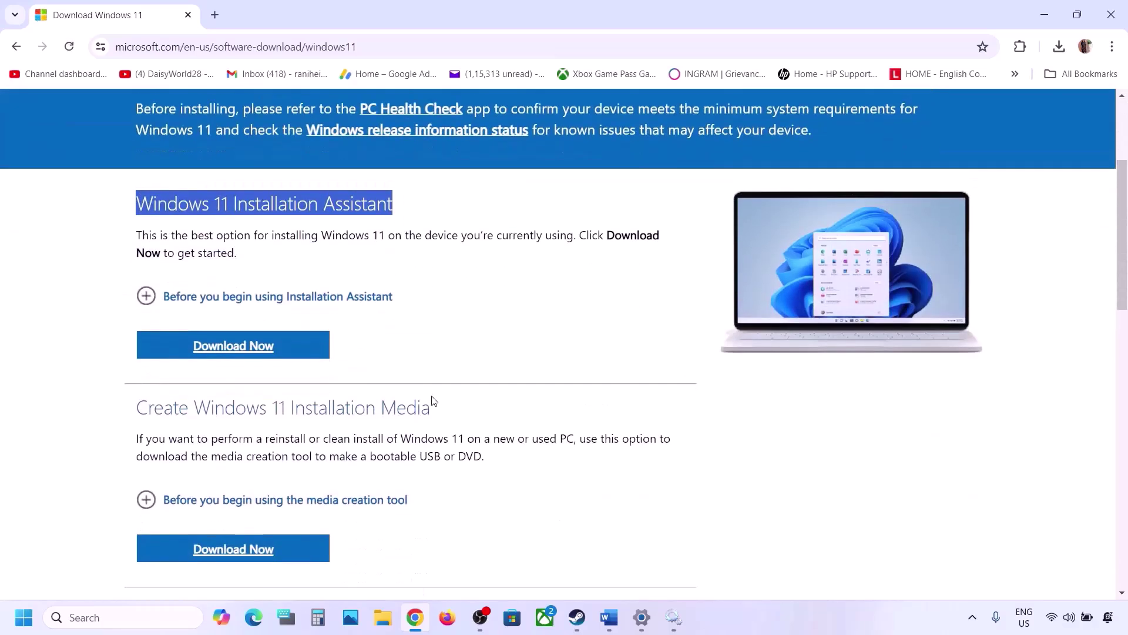
pyautogui.click(254, 349)
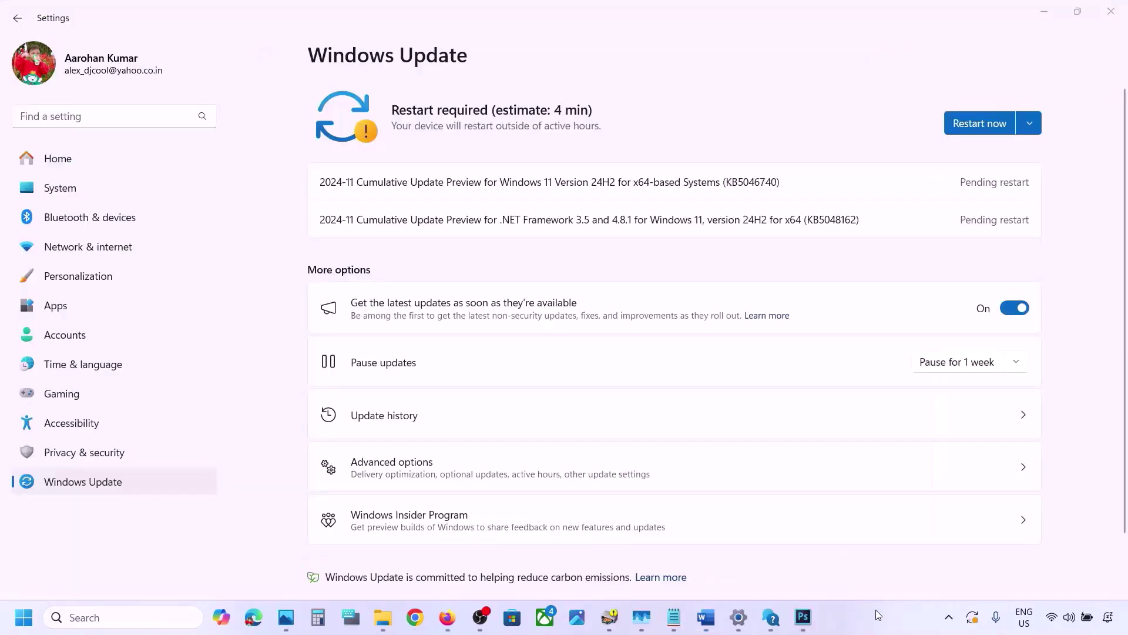
# - Switch to the Word guide, highlight the Use Microsoft Update Catalog heading and copy the catalog link below it
pyautogui.click(706, 618)
pyautogui.click(849, 378)
pyautogui.keyDown('shift'); pyautogui.click(189, 348); pyautogui.keyUp('shift')
pyautogui.tripleClick(141, 381)
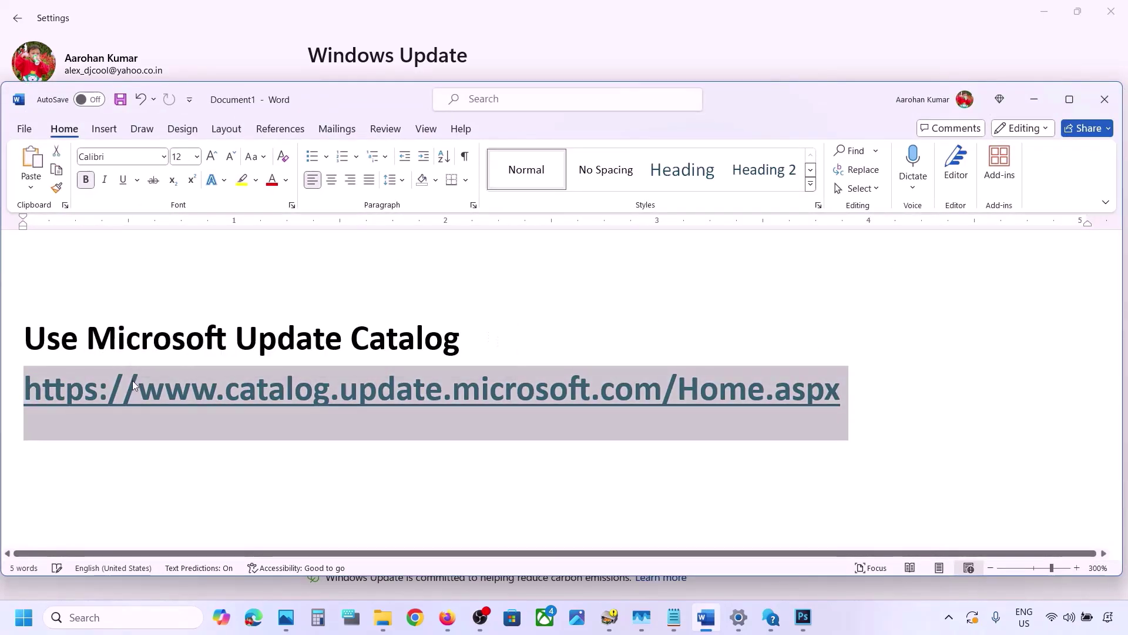
pyautogui.rightClick(138, 380)
pyautogui.click(171, 276)
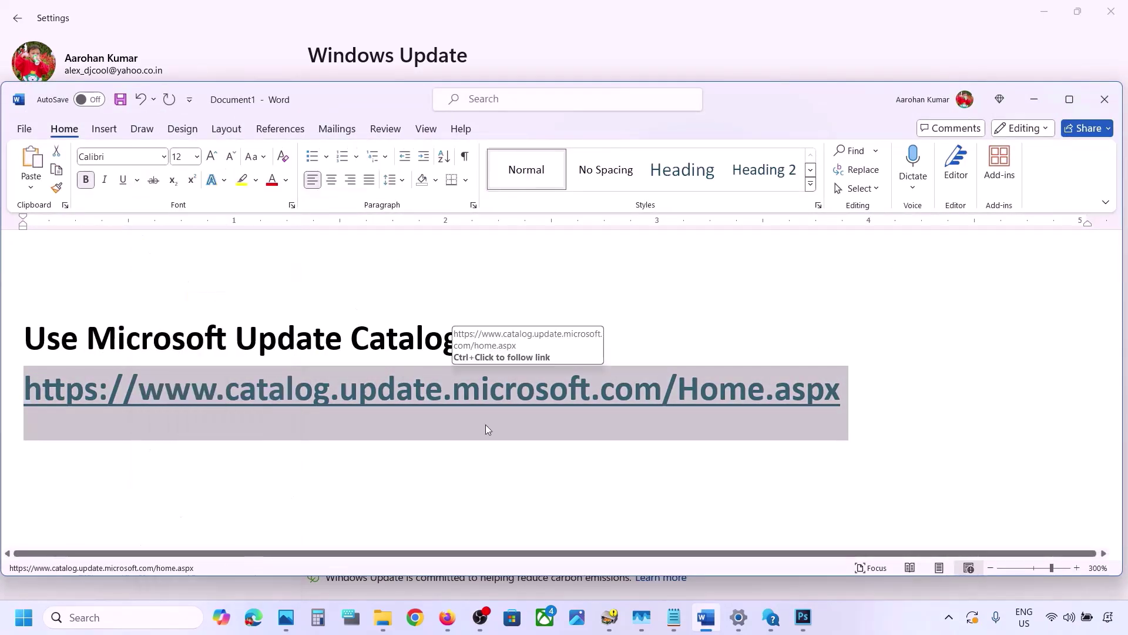
# - Switch to Chrome and open the copied link catalog.update.microsoft.com/Home.aspx
pyautogui.click(415, 617)
pyautogui.hotkey('ctrl', 'v')
pyautogui.press('Return')
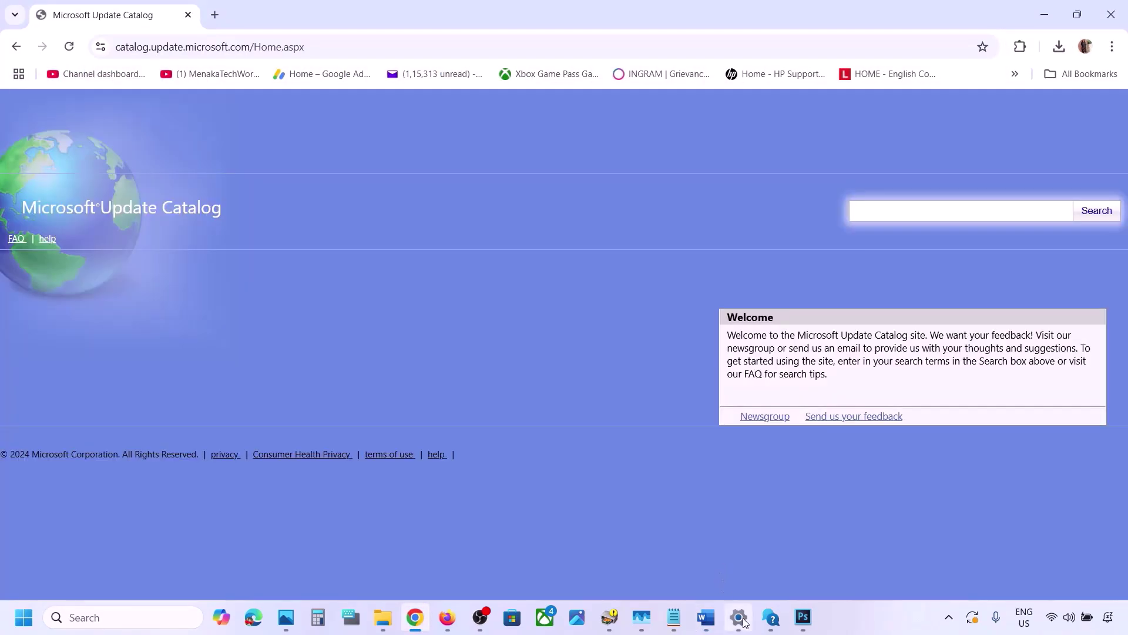
# - Copy the KB5046740 number from Windows Update in Settings and search the Microsoft Update Catalog for it in Chrome
pyautogui.click(740, 618)
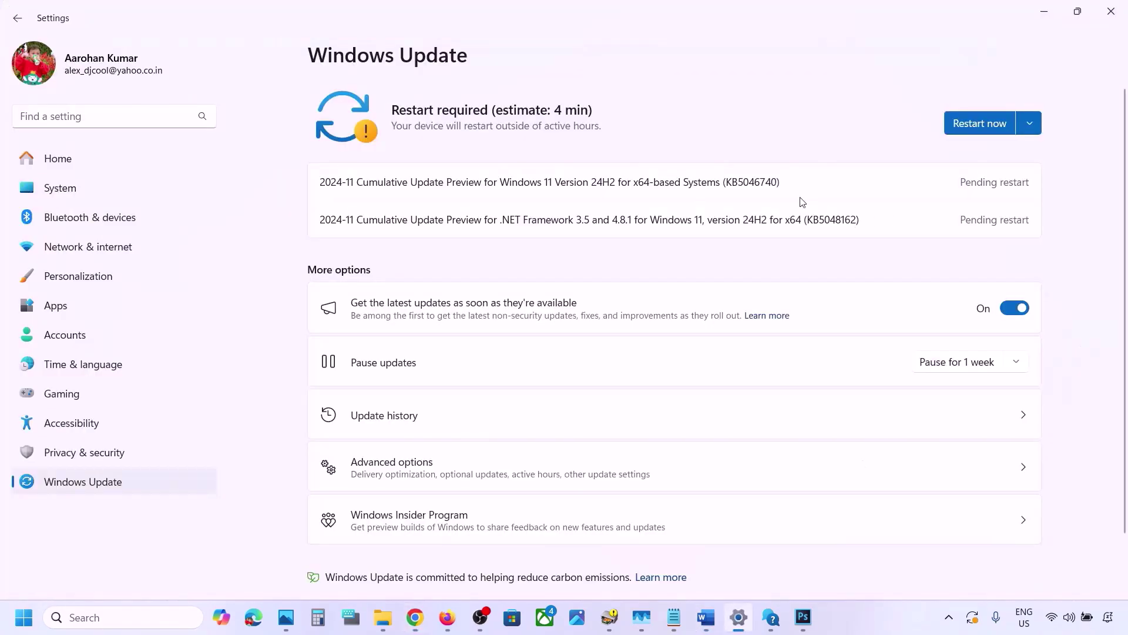
pyautogui.doubleClick(759, 183)
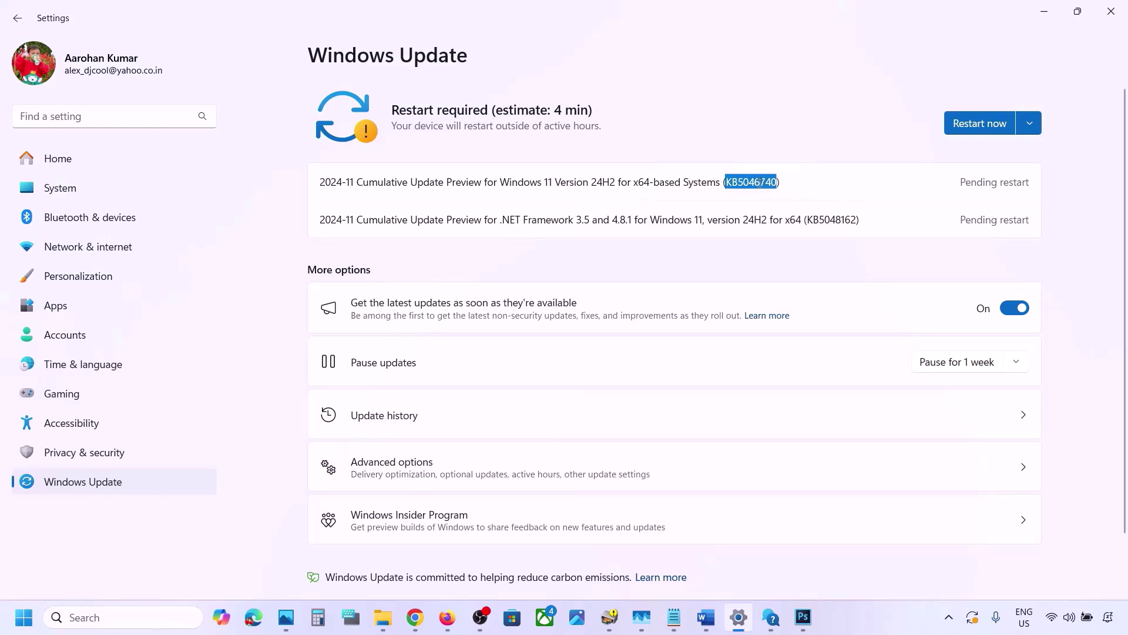
pyautogui.click(1052, 13)
pyautogui.hotkey('ctrl', 'v')
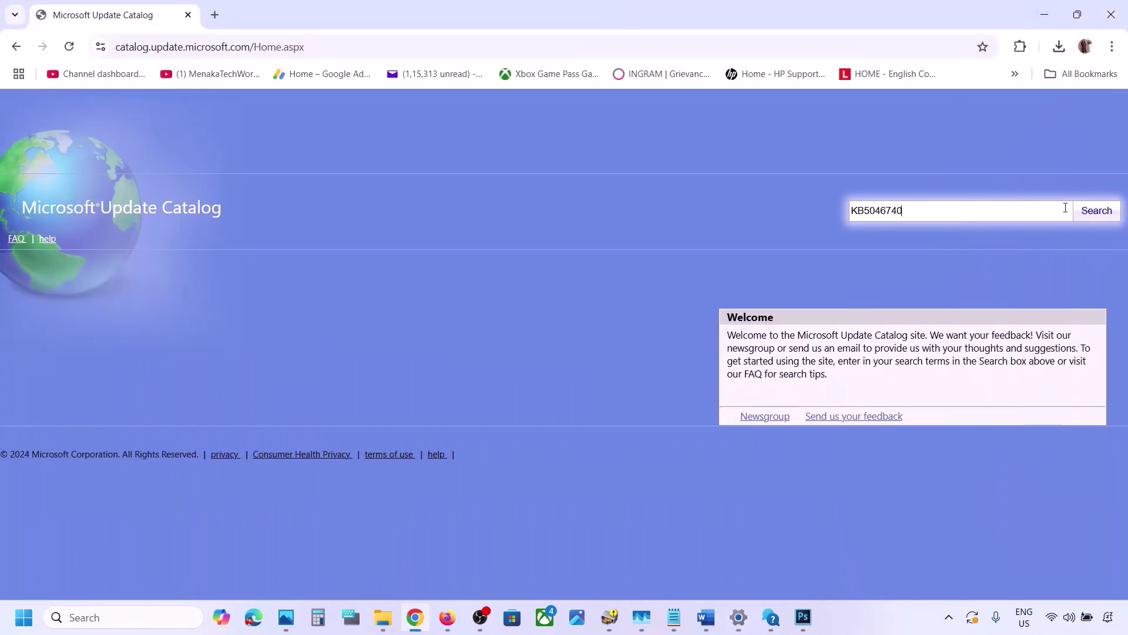
pyautogui.click(1097, 211)
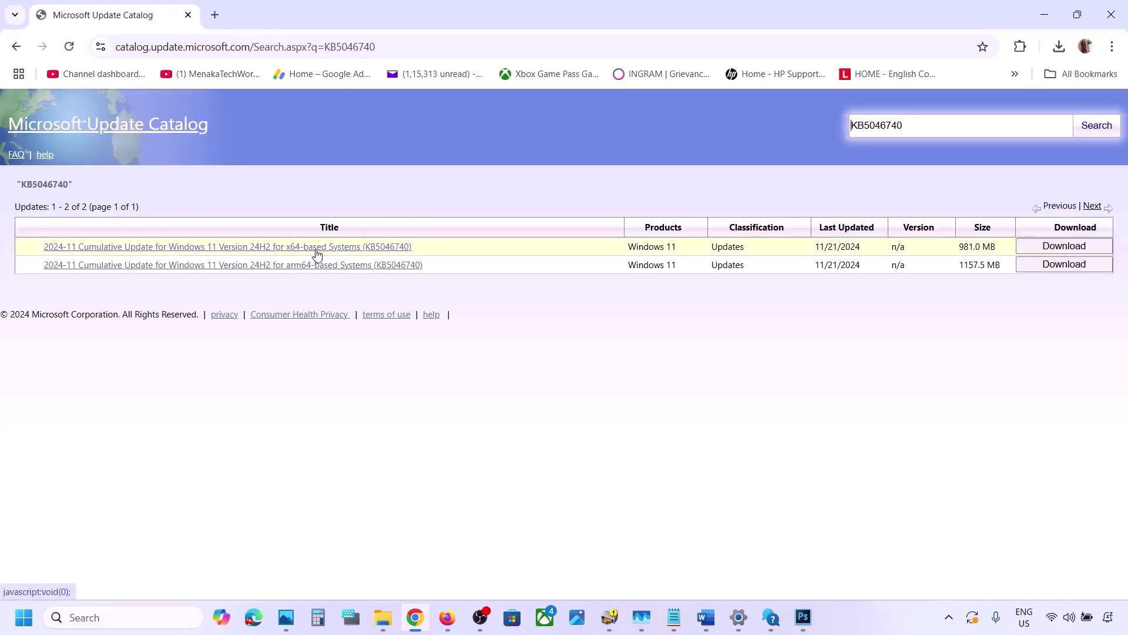
# - Open the System About page in Settings and highlight the processor architecture in System type, then return to the catalog results
pyautogui.click(738, 616)
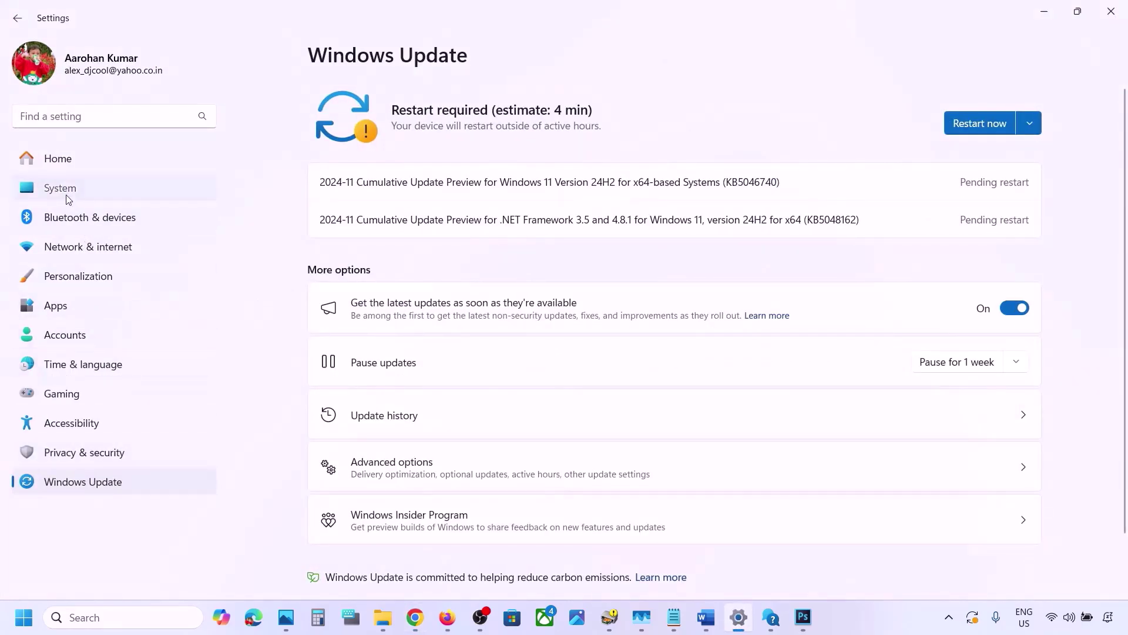
pyautogui.click(64, 189)
pyautogui.scroll(-5, 478, 314)
pyautogui.scroll(-5, 470, 541)
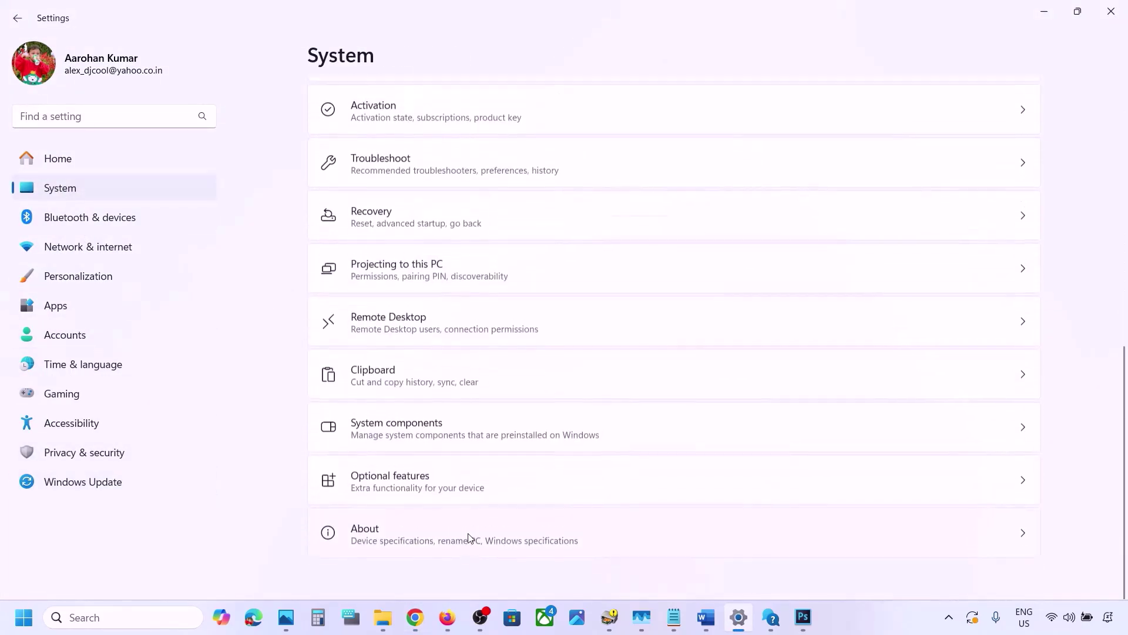
pyautogui.click(470, 536)
pyautogui.moveTo(549, 293); pyautogui.dragTo(643, 293)
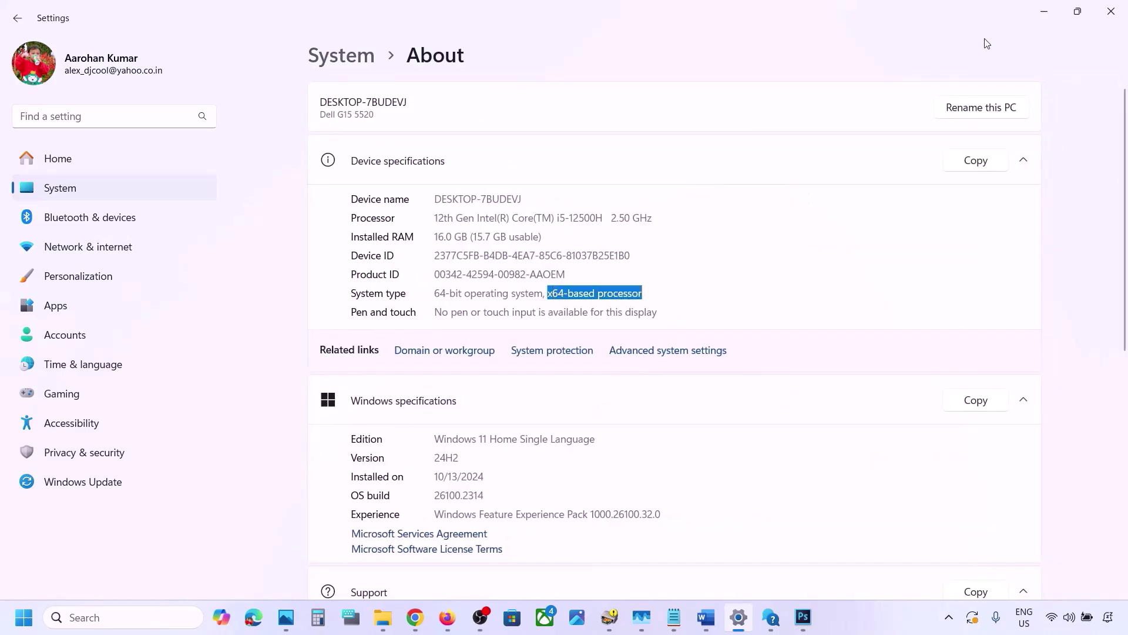
pyautogui.click(1045, 15)
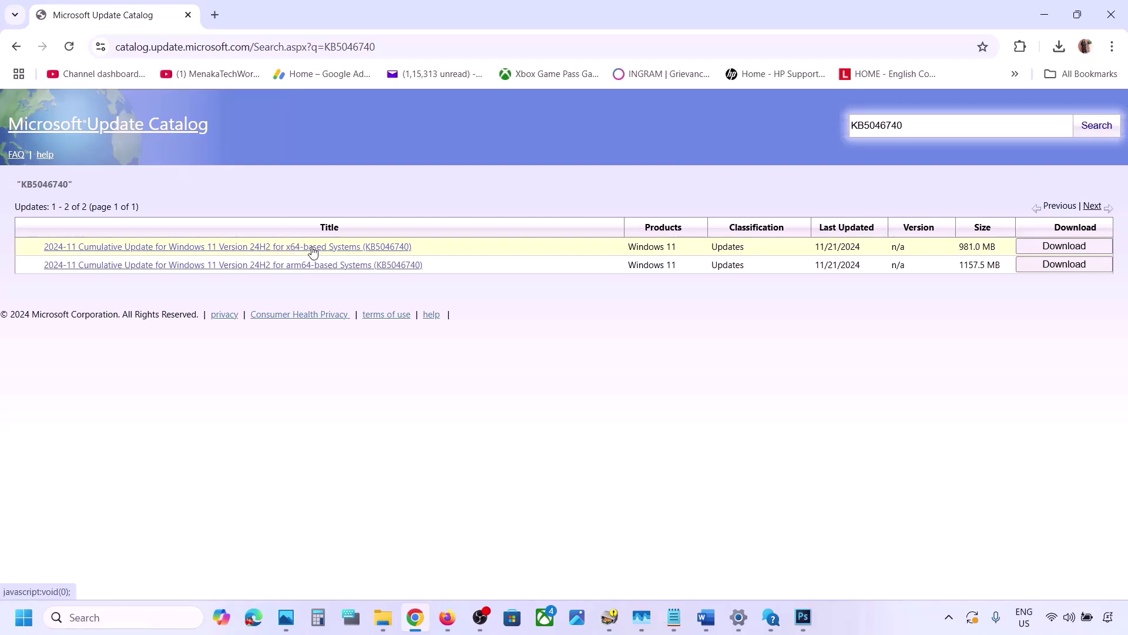
# - Download the windows11.0-kb5046740-x64 .msu file from the x64-based Systems entry and check its download progress
pyautogui.click(1064, 247)
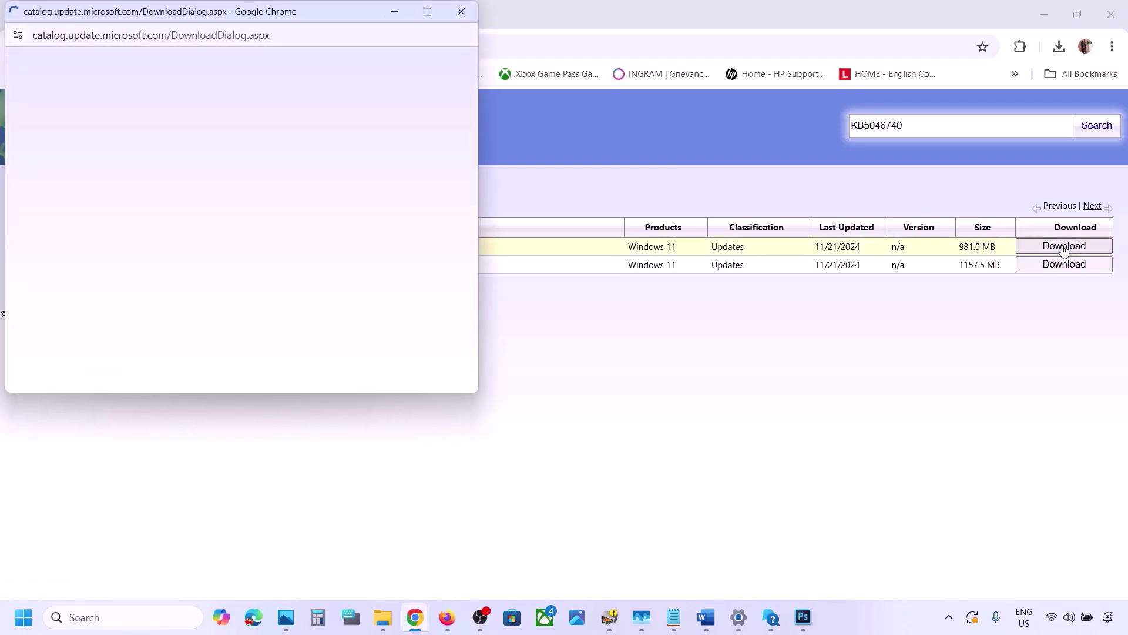
pyautogui.moveTo(308, 9); pyautogui.dragTo(674, 156)
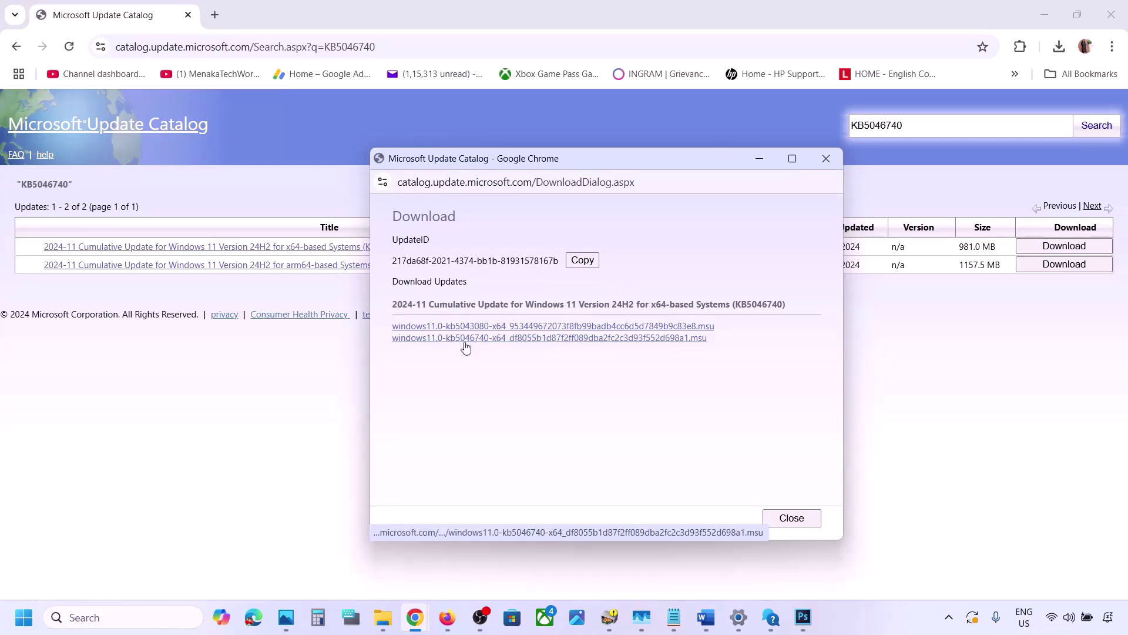
pyautogui.click(500, 340)
pyautogui.click(830, 183)
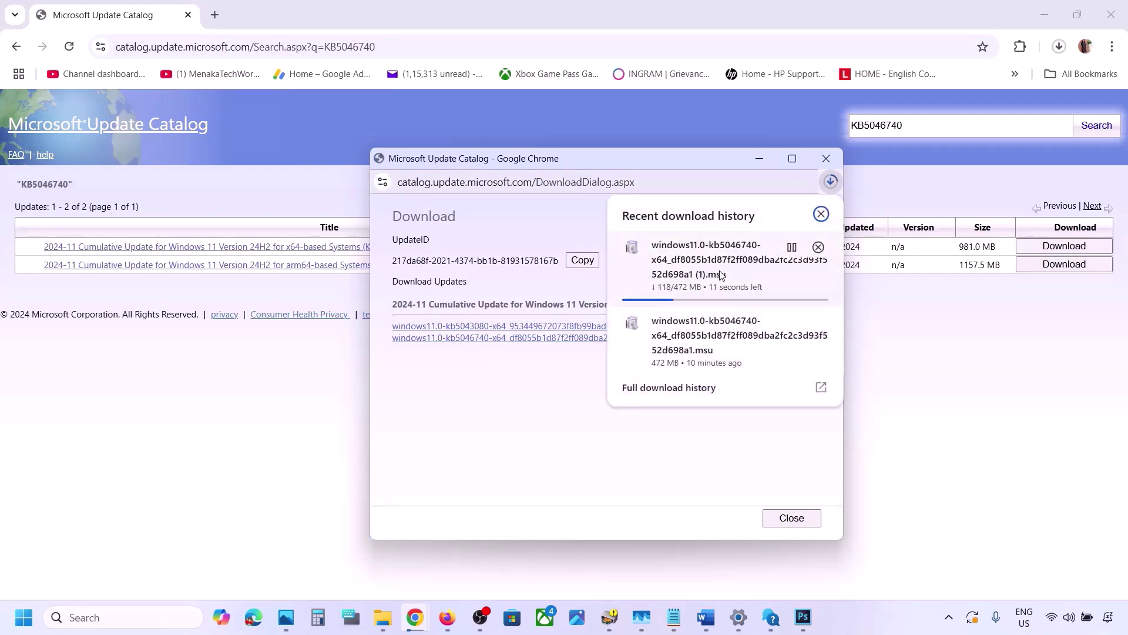
pyautogui.click(565, 390)
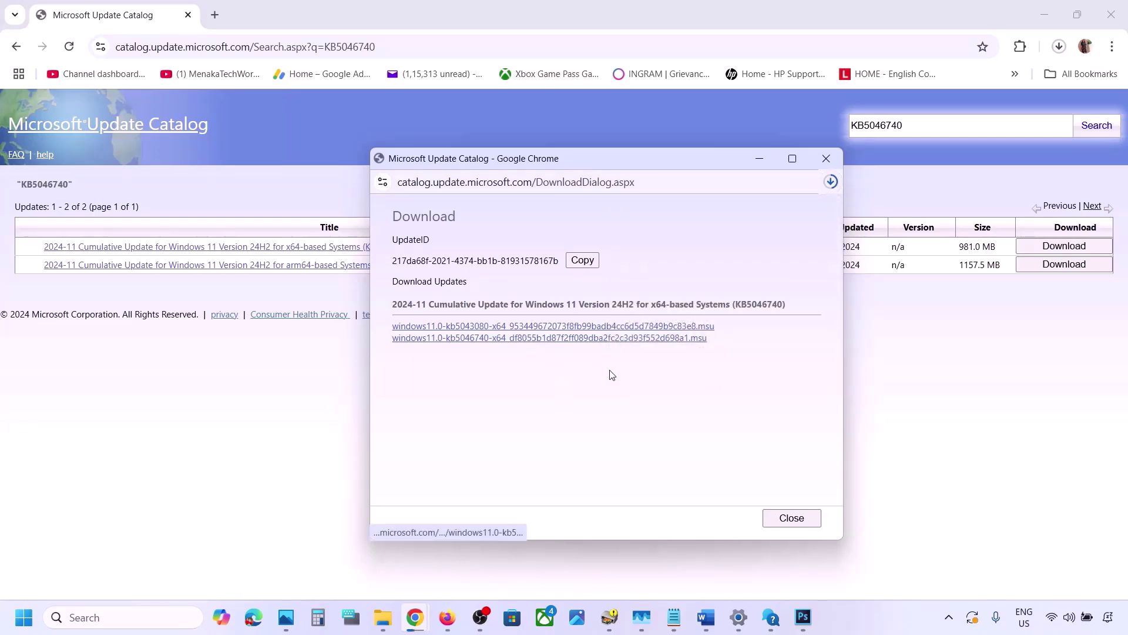
pyautogui.click(881, 624)
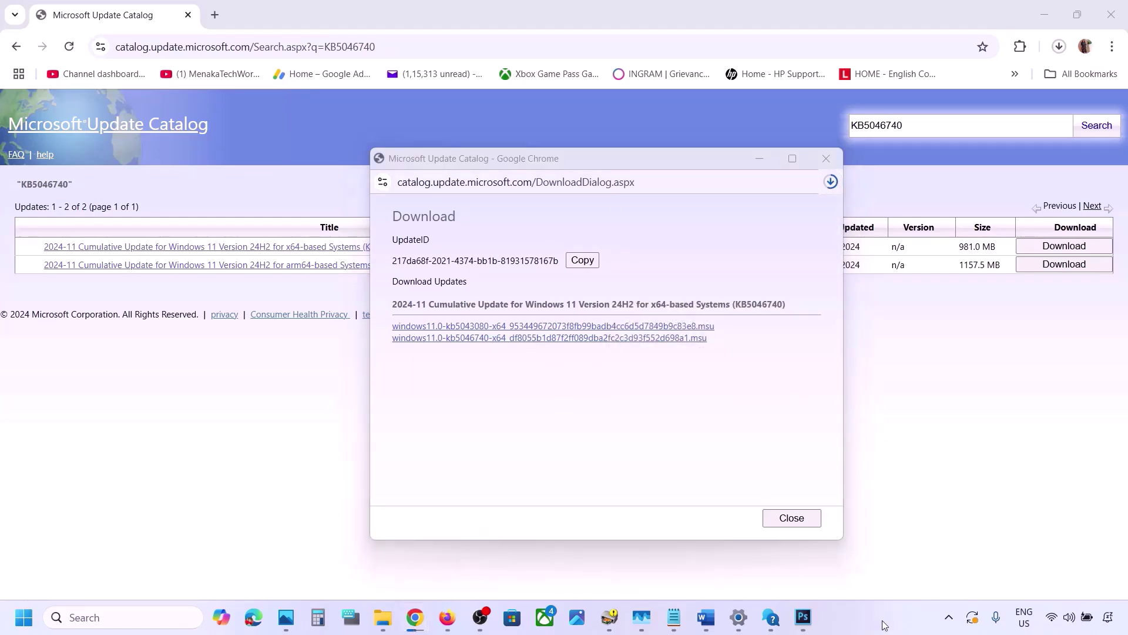
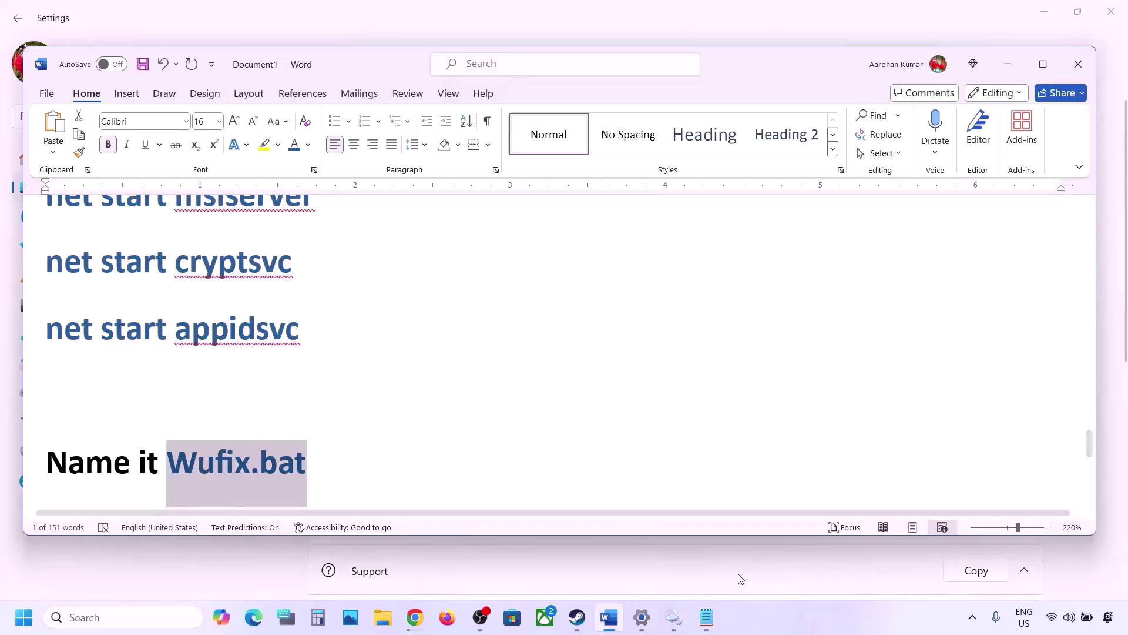
# - Save the Notepad script to the Desktop as Wufix.bat with the file type All files, and close Notepad
pyautogui.click(706, 617)
pyautogui.write('Wufix.bat')
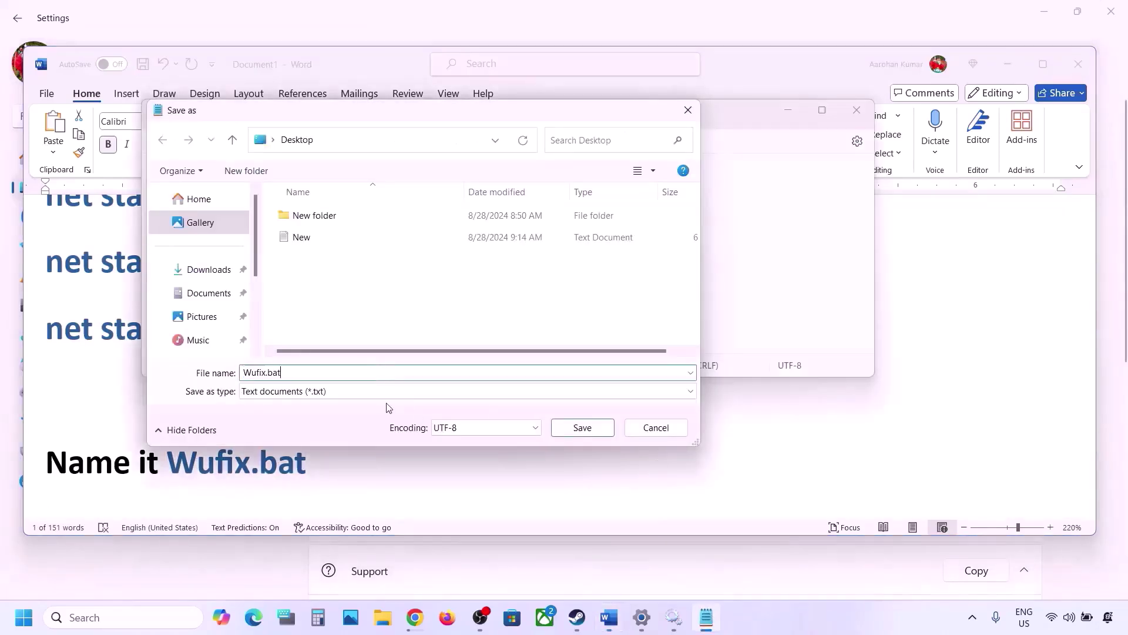
pyautogui.click(291, 391)
pyautogui.click(292, 421)
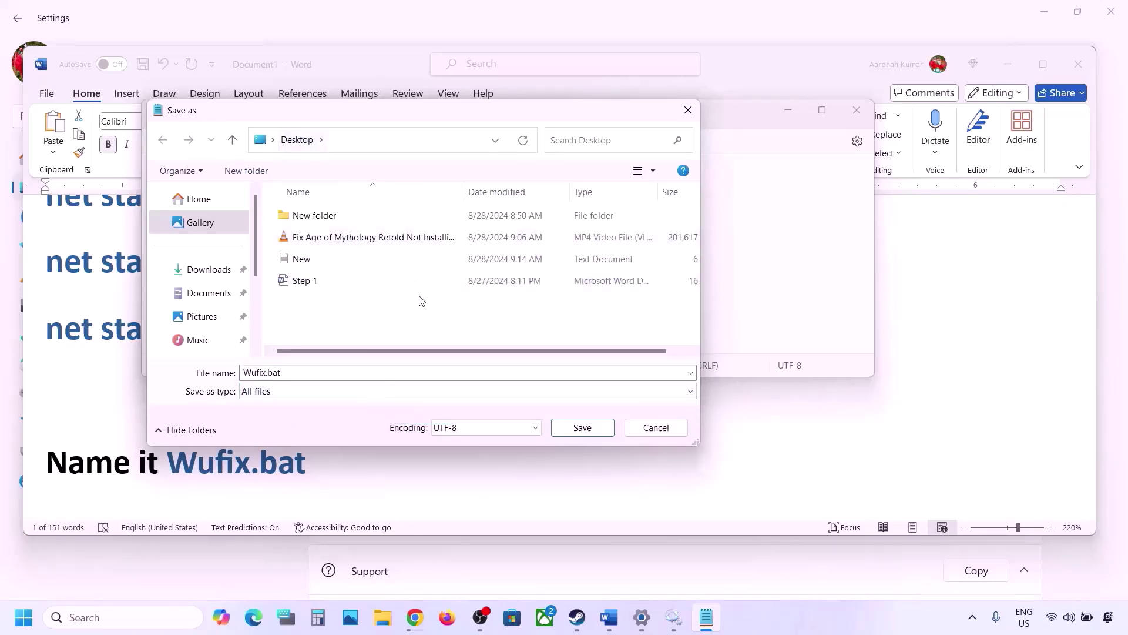
pyautogui.click(567, 426)
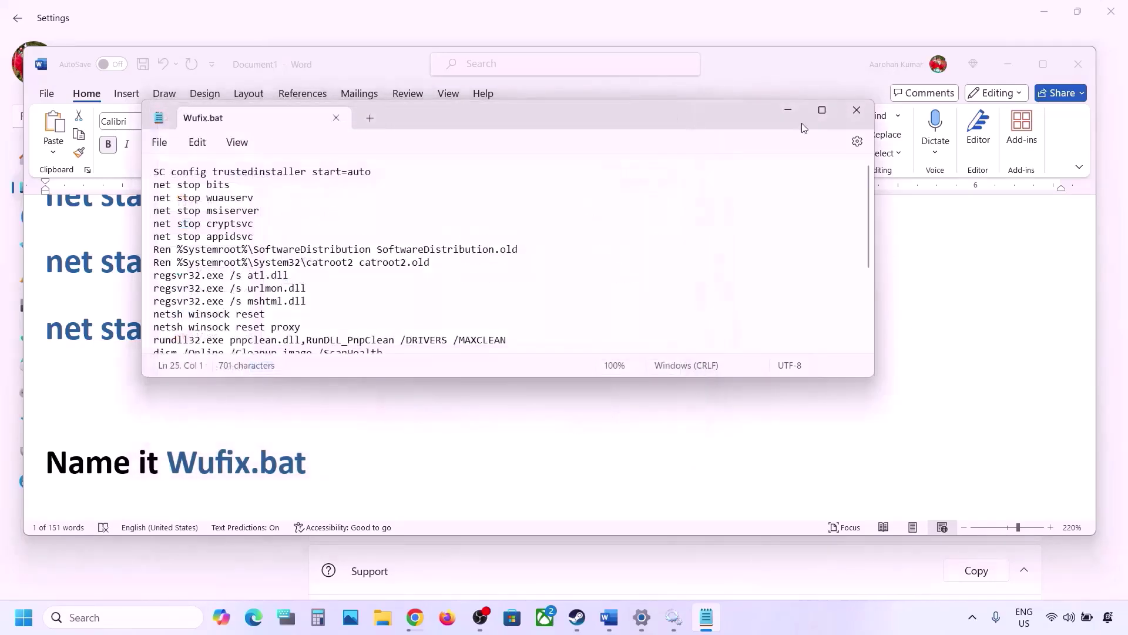
pyautogui.click(851, 118)
# - Show the desktop and run the Wufix batch file as administrator
pyautogui.press('super+d')
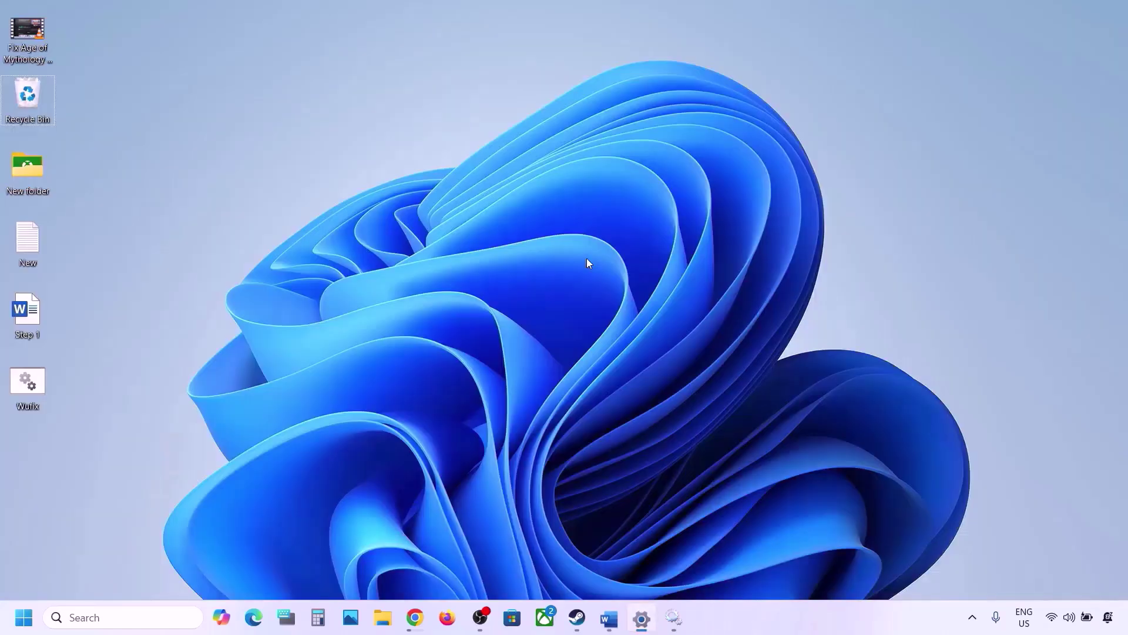
pyautogui.click(28, 391)
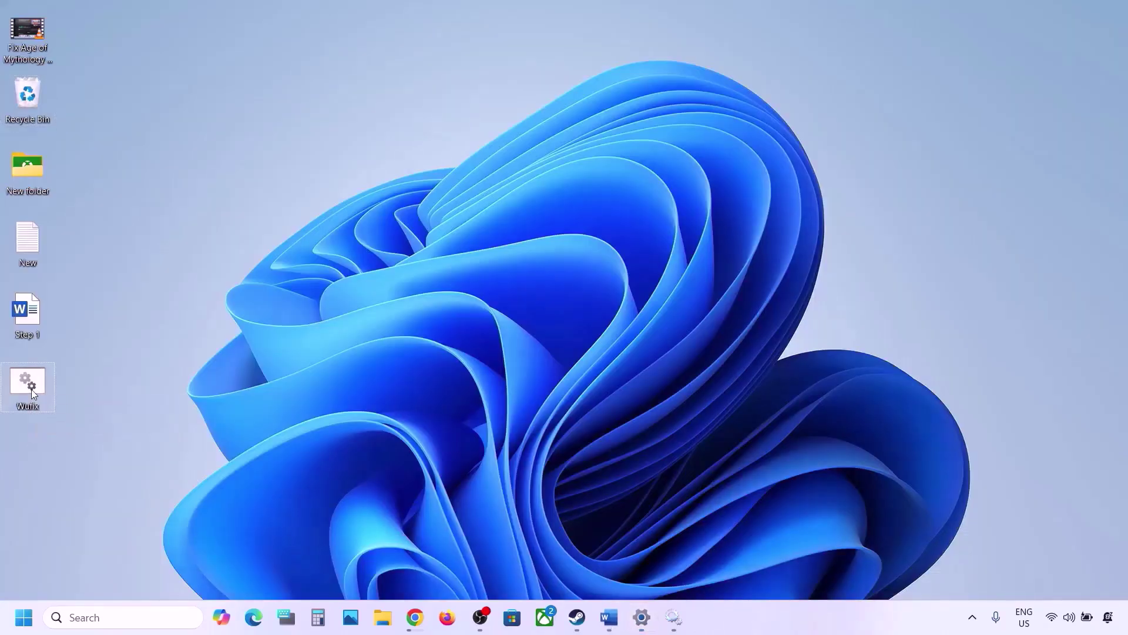
pyautogui.rightClick(33, 392)
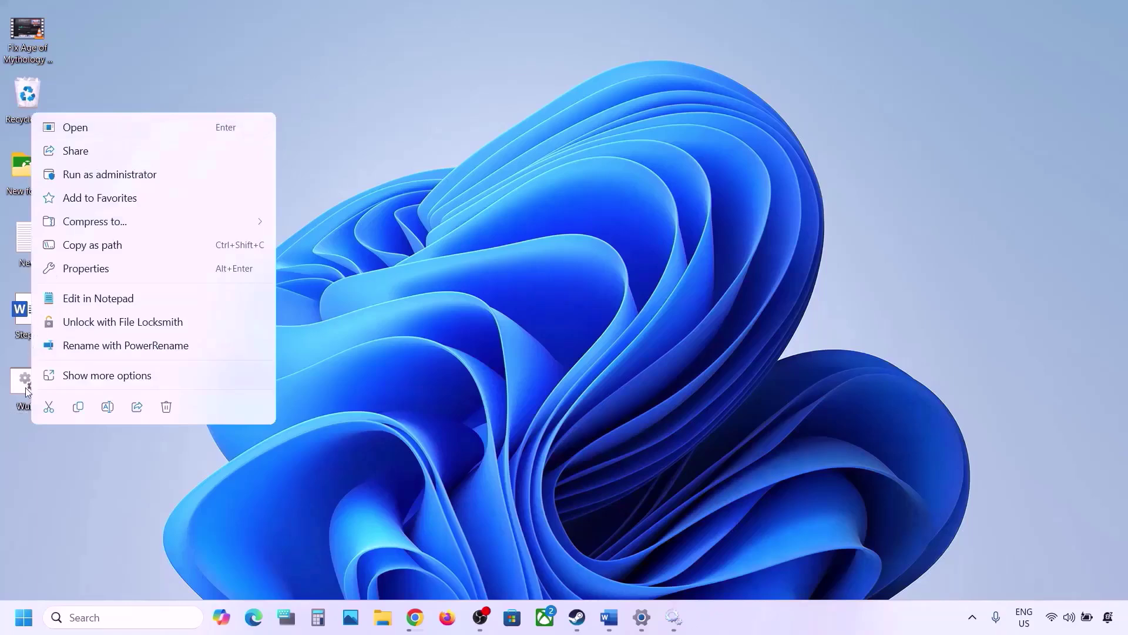
pyautogui.click(113, 172)
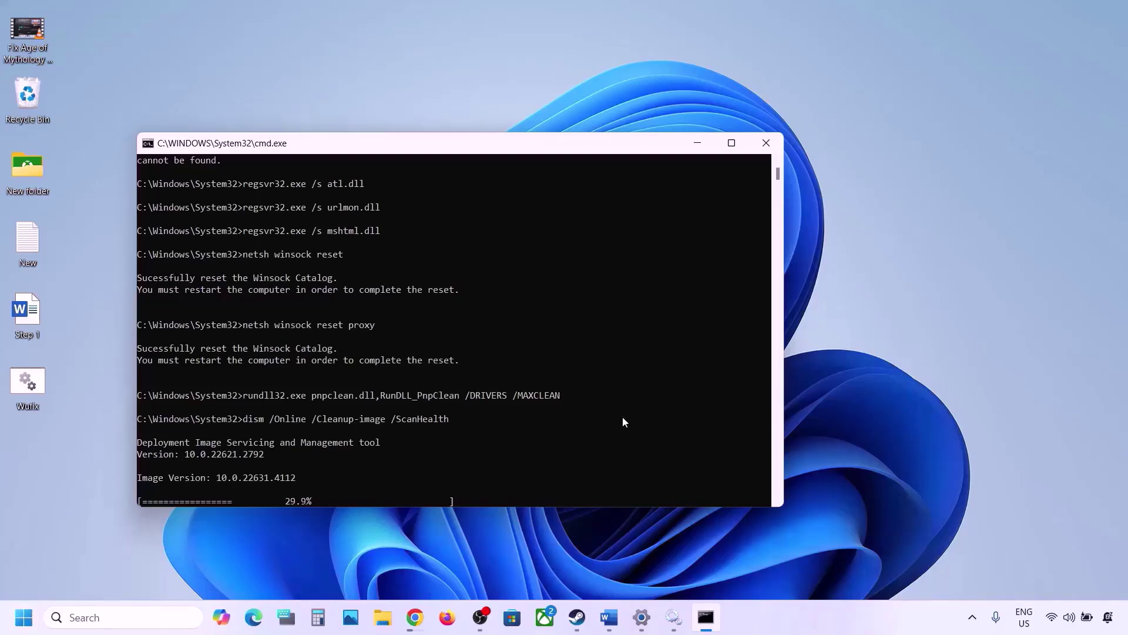
# - Switch to the Word guide and highlight the Step 6 Use Media Creation Tool heading and its Windows 11 download link
pyautogui.click(609, 617)
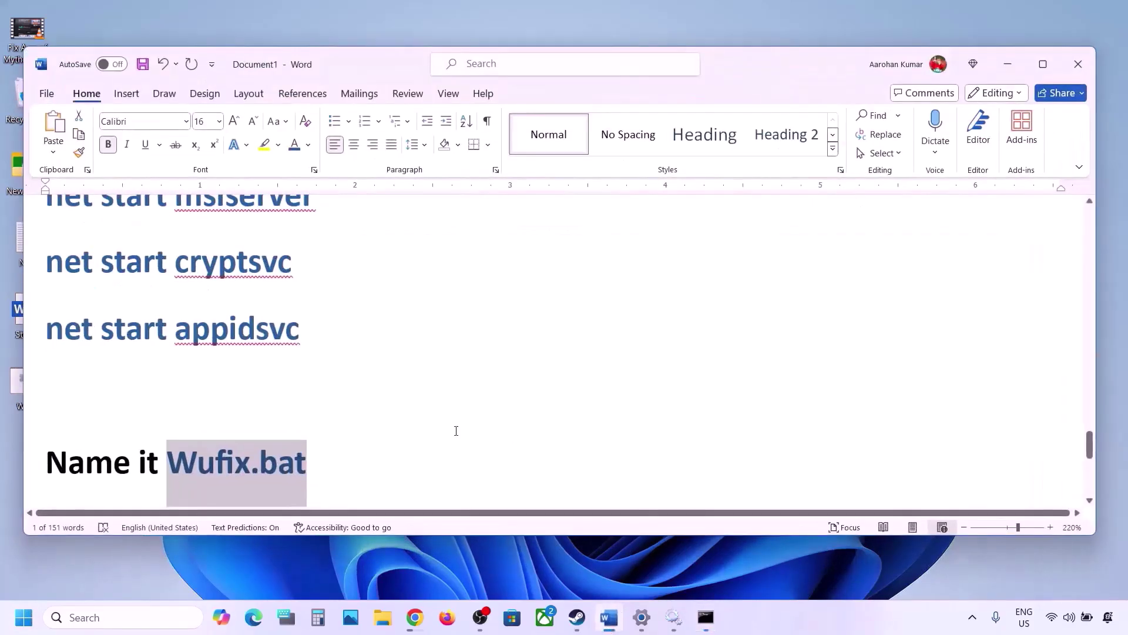
pyautogui.scroll(-5, 456, 430)
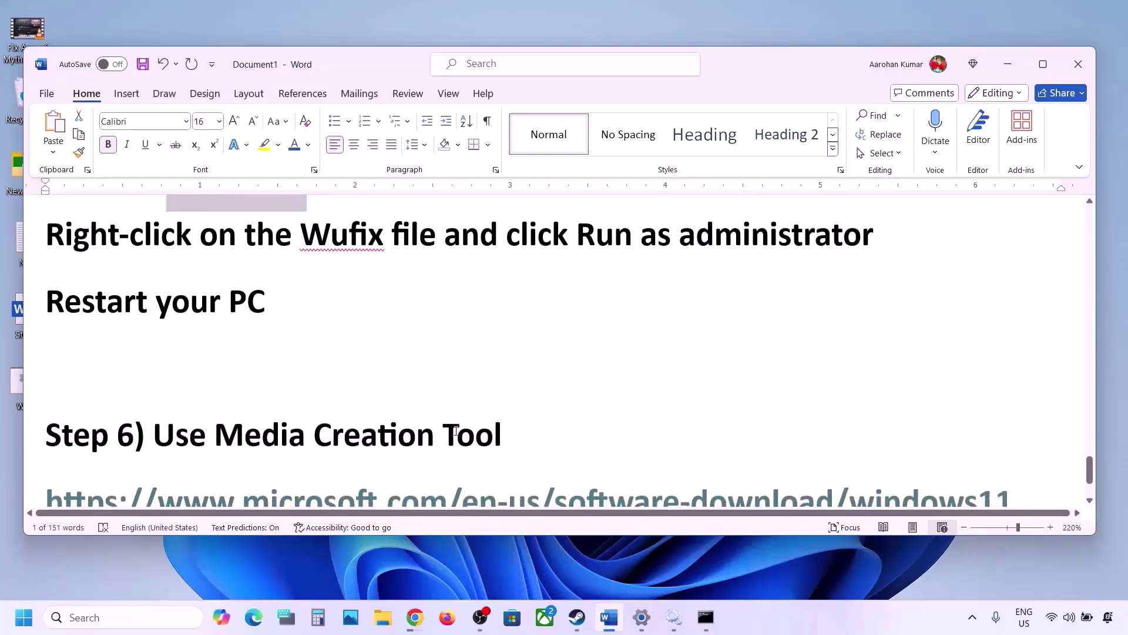
pyautogui.scroll(-1, 456, 431)
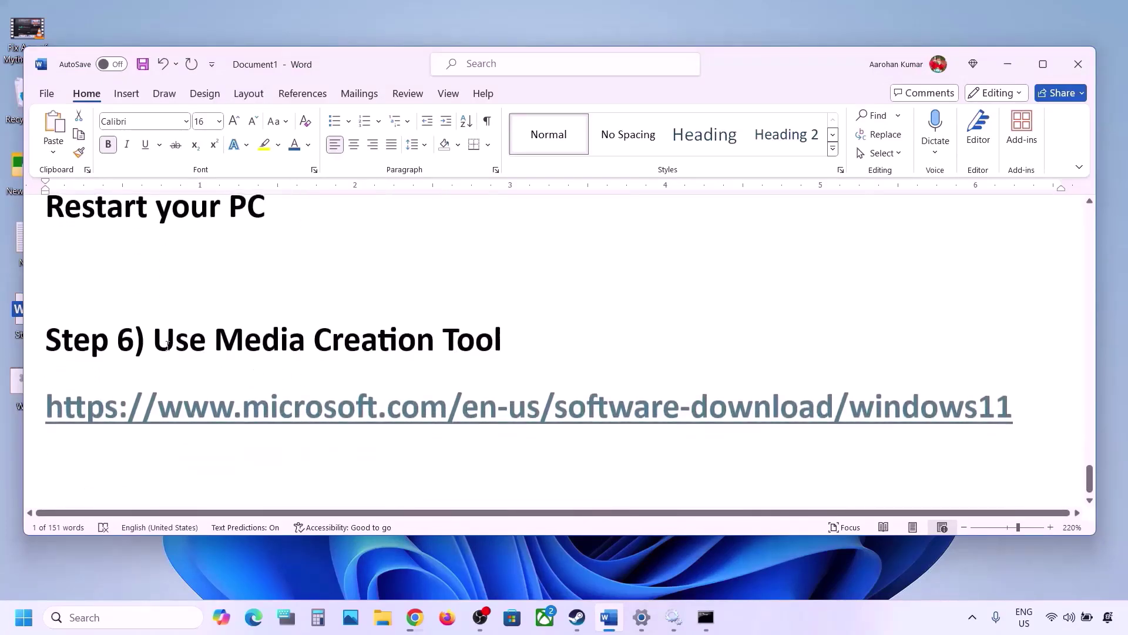
pyautogui.moveTo(168, 346); pyautogui.dragTo(509, 347)
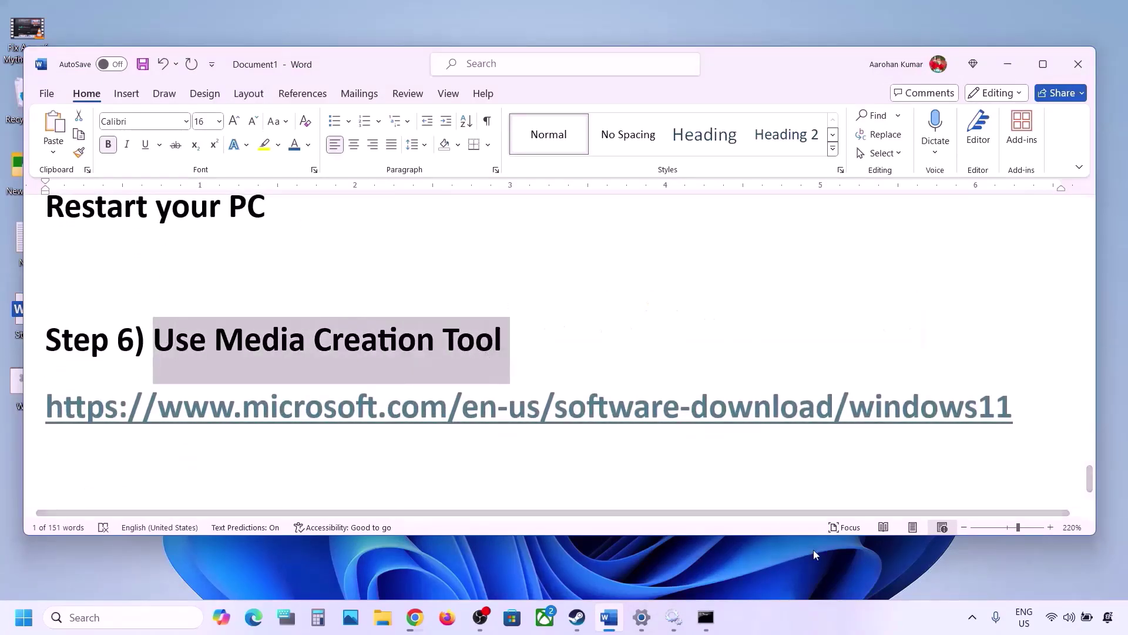
pyautogui.moveTo(1042, 405); pyautogui.dragTo(46, 406)
pyautogui.click(945, 633)
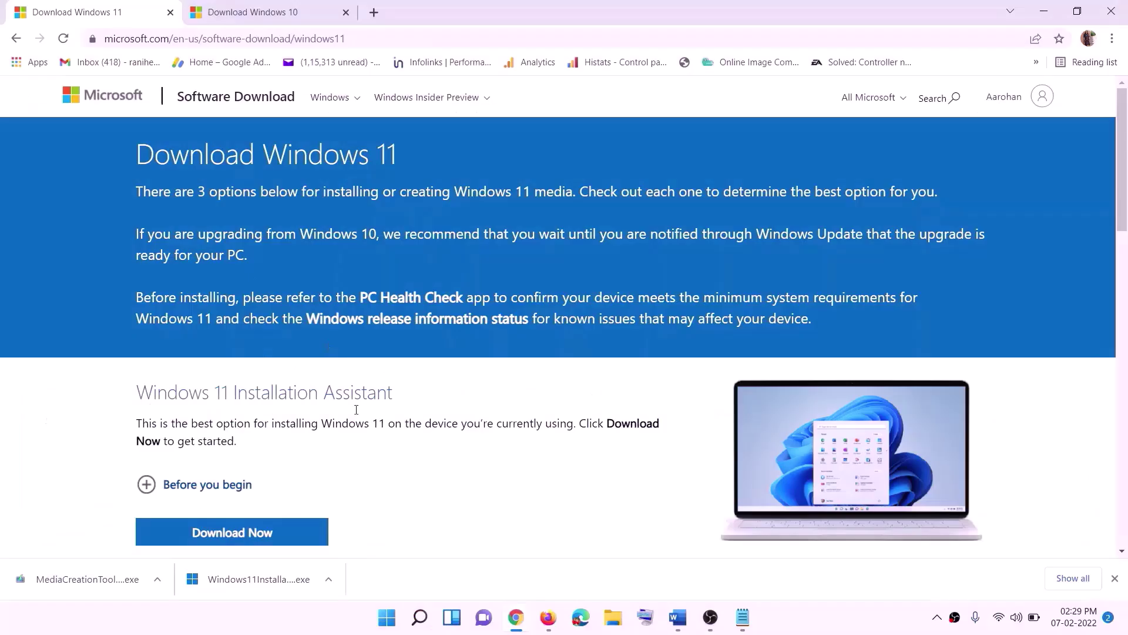
# - Download the media creation tool under Create Windows 11 Installation Media in Chrome and launch it
pyautogui.scroll(-5, 347, 408)
pyautogui.moveTo(310, 348)
pyautogui.mouseDown()
pyautogui.moveTo(208, 349)
pyautogui.moveTo(327, 350)
pyautogui.mouseUp()
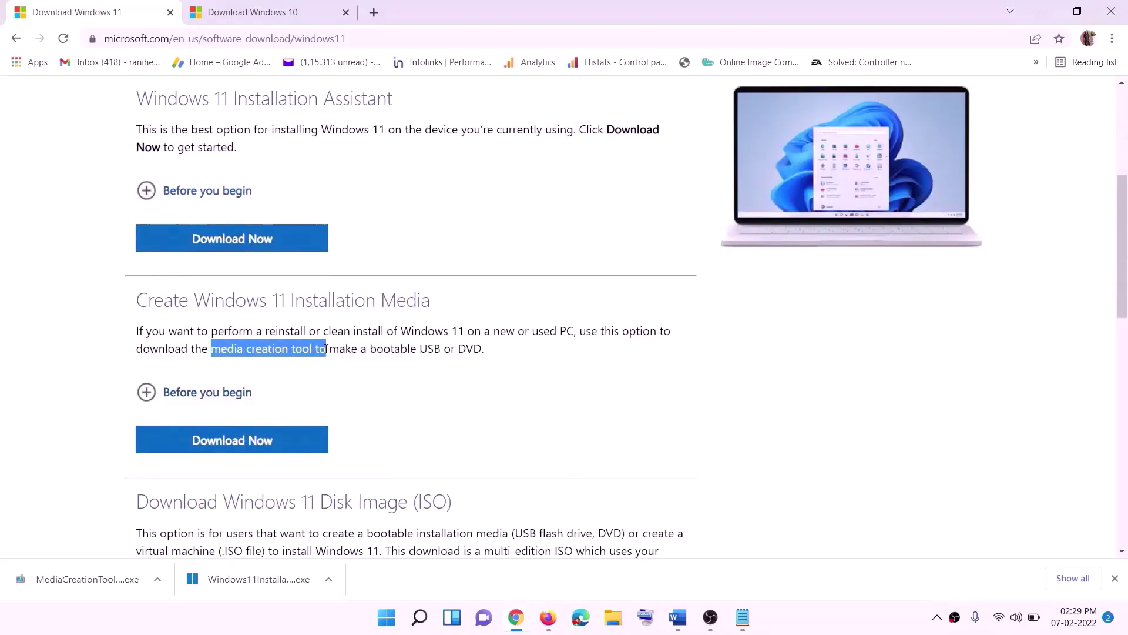
pyautogui.click(224, 448)
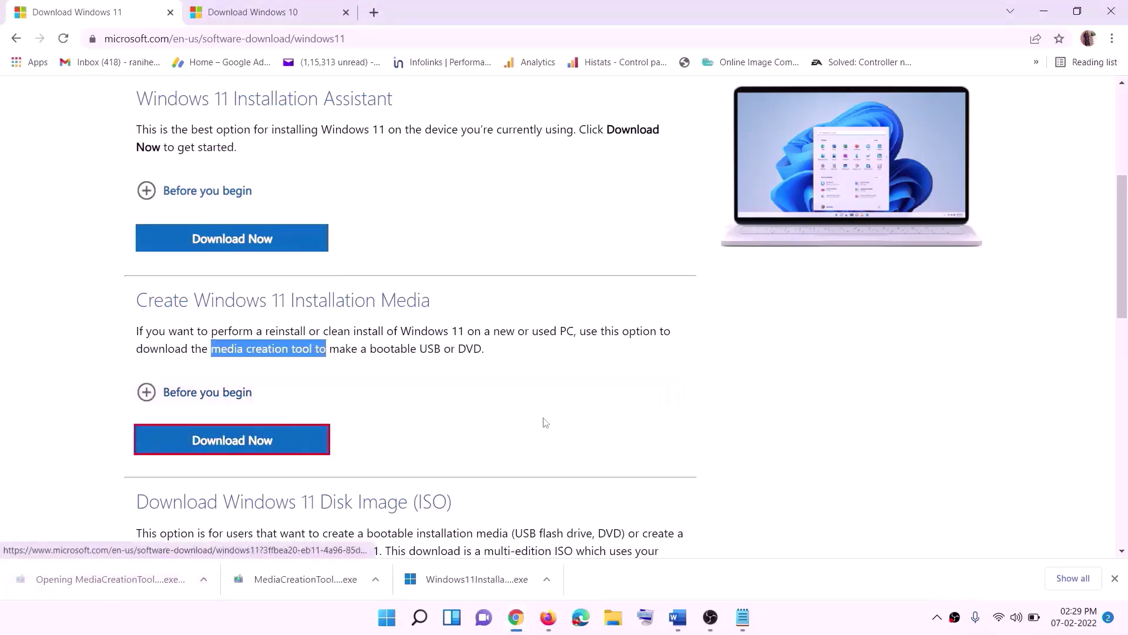
pyautogui.click(499, 433)
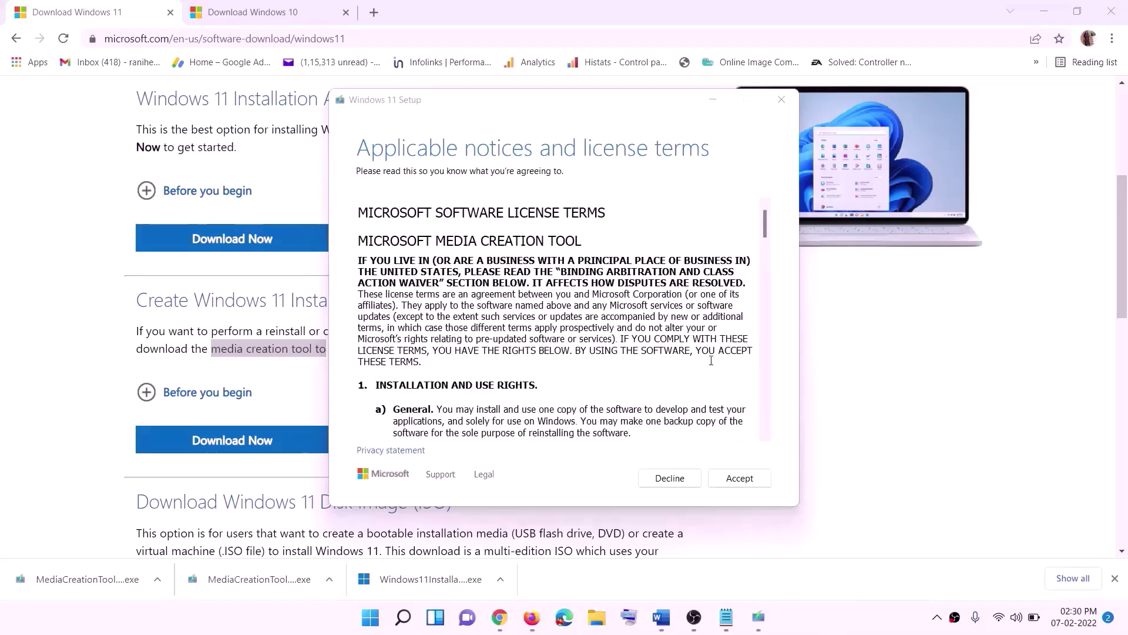
# - Accept the Media Creation Tool license terms and keep the recommended language and edition options for this PC
pyautogui.click(732, 477)
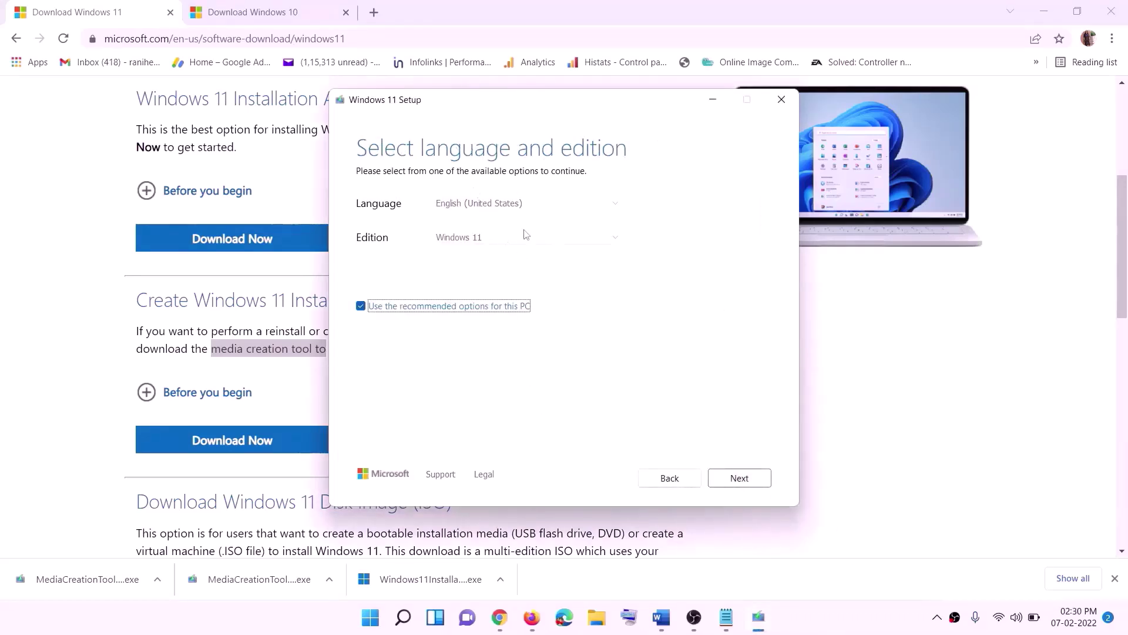
pyautogui.click(731, 477)
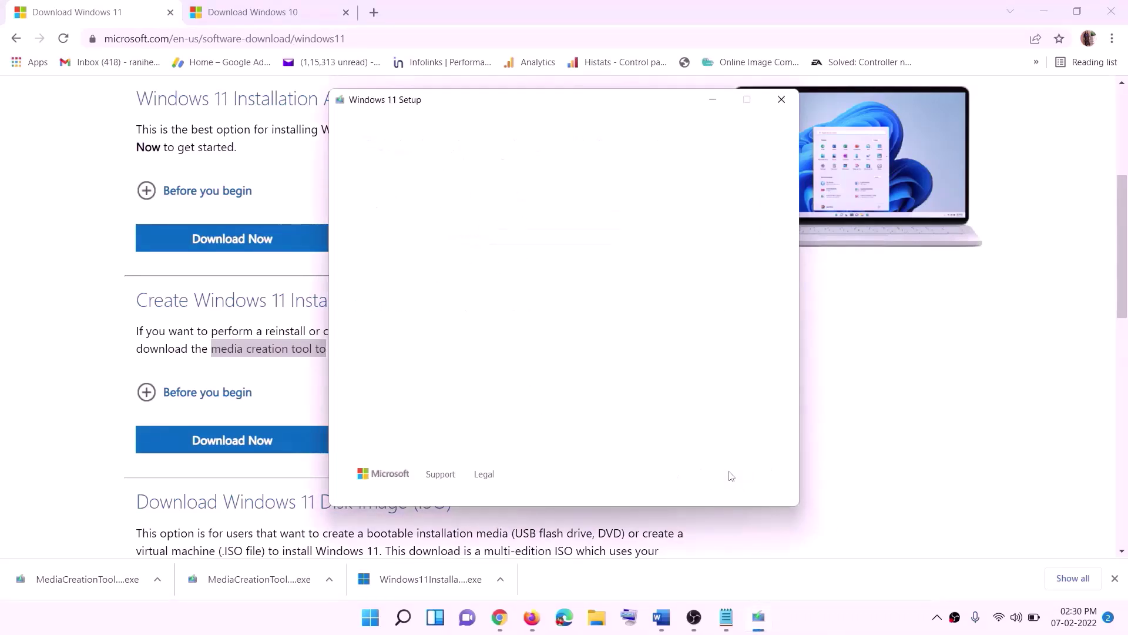
# - Choose ISO file as the media and save it to the Desktop under the file name Windows
pyautogui.click(387, 254)
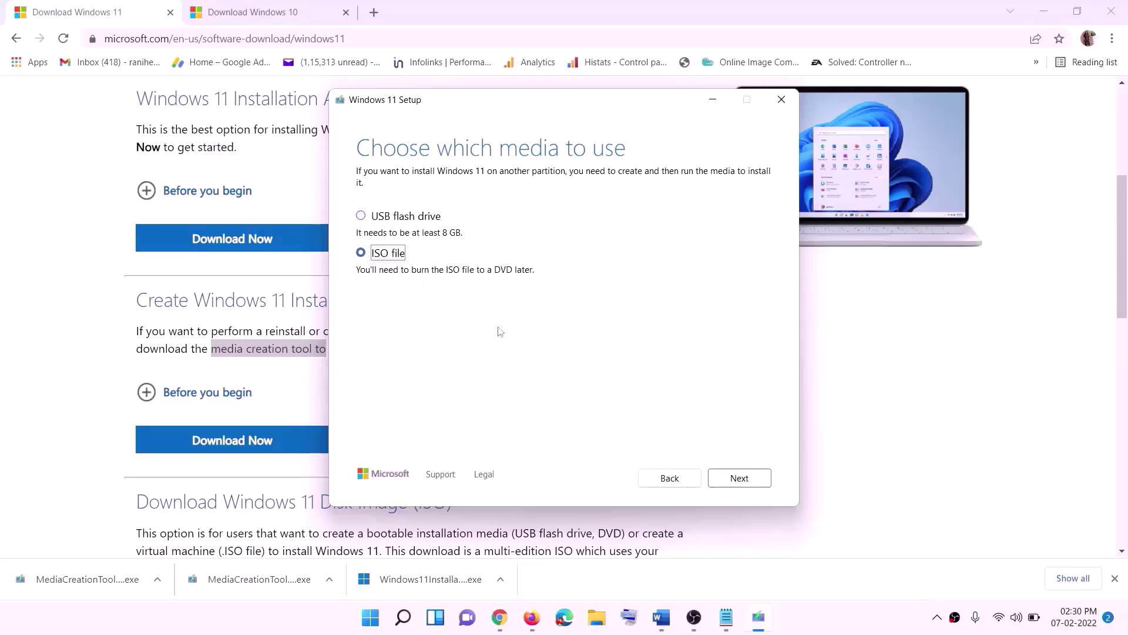
pyautogui.click(748, 478)
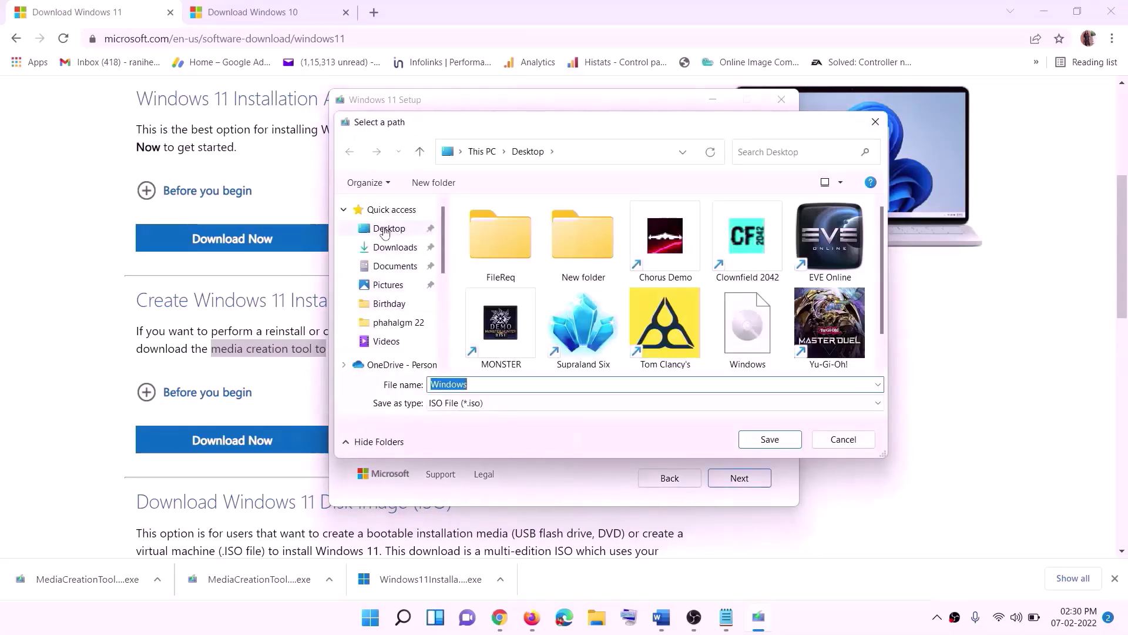
pyautogui.click(385, 229)
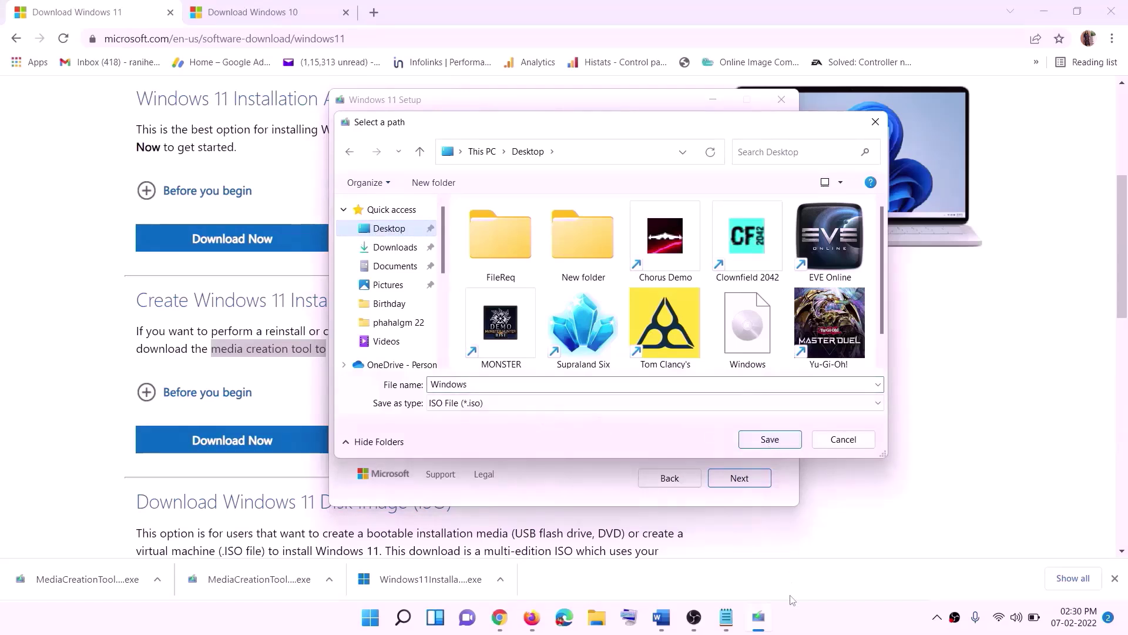
pyautogui.click(771, 440)
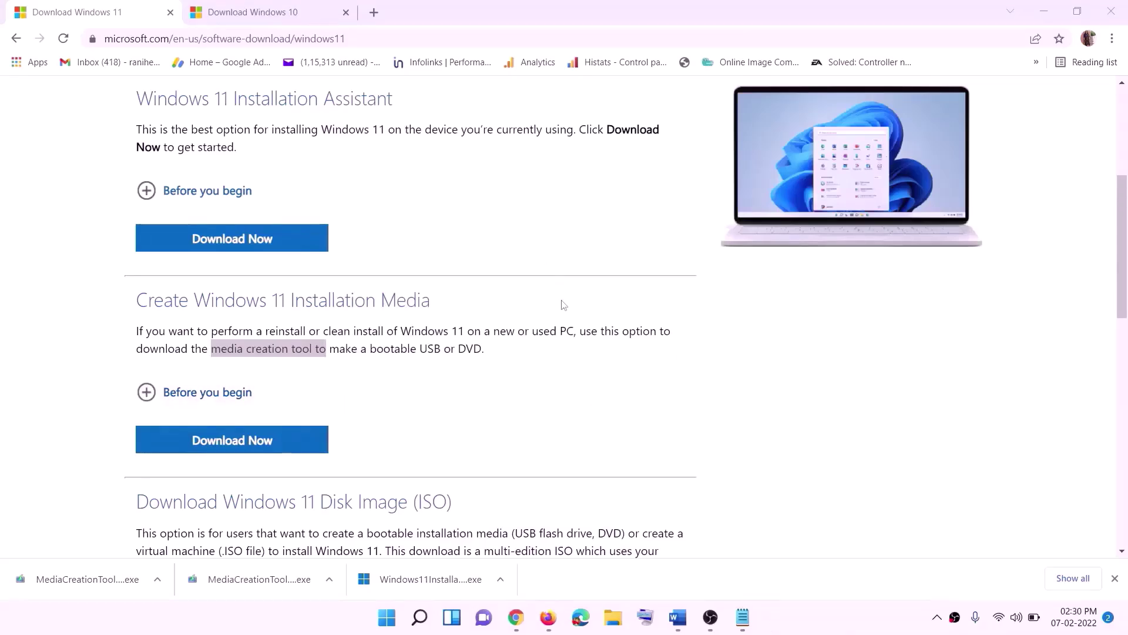
# - Show the desktop, move the Windows ISO file near the Firefox icon, and open it as a mounted drive
pyautogui.press('super+d')
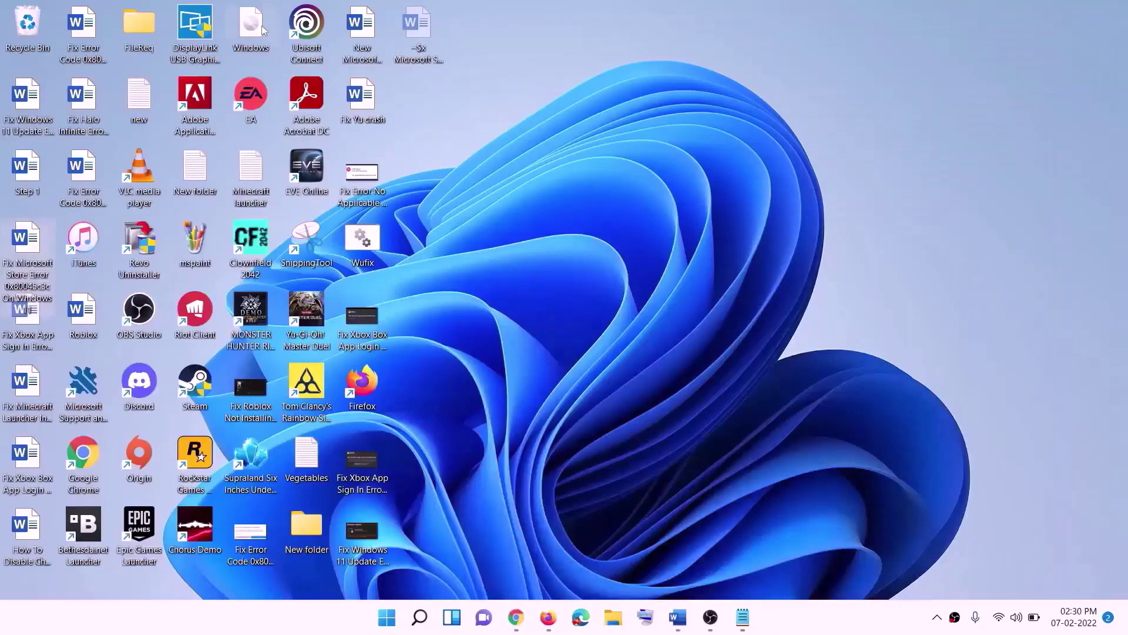
pyautogui.moveTo(263, 30); pyautogui.dragTo(447, 338)
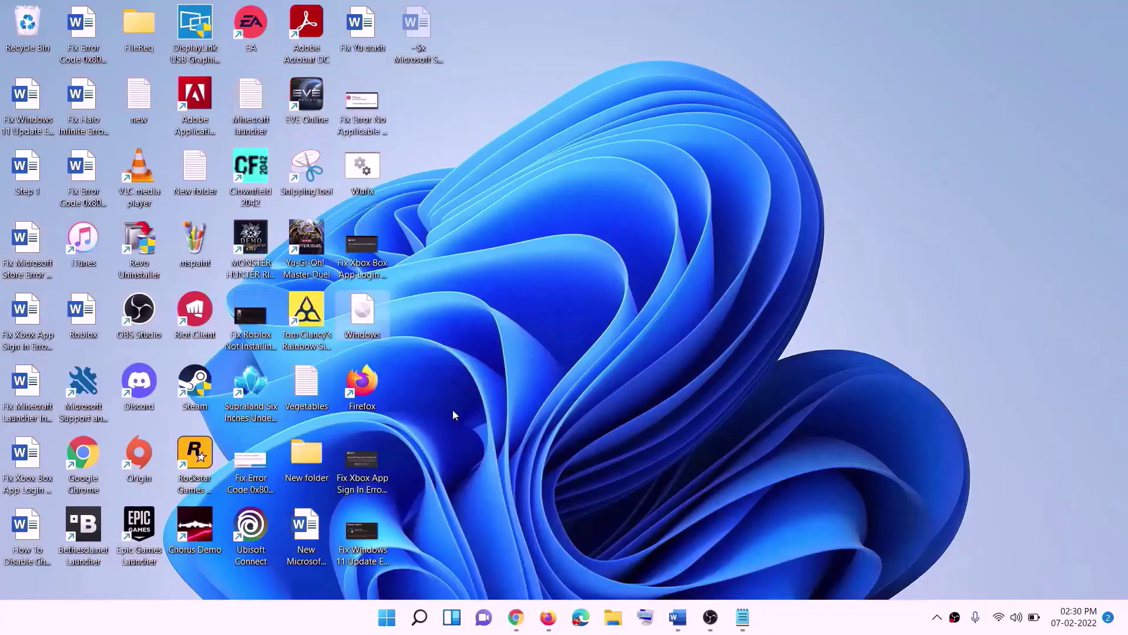
pyautogui.doubleClick(370, 314)
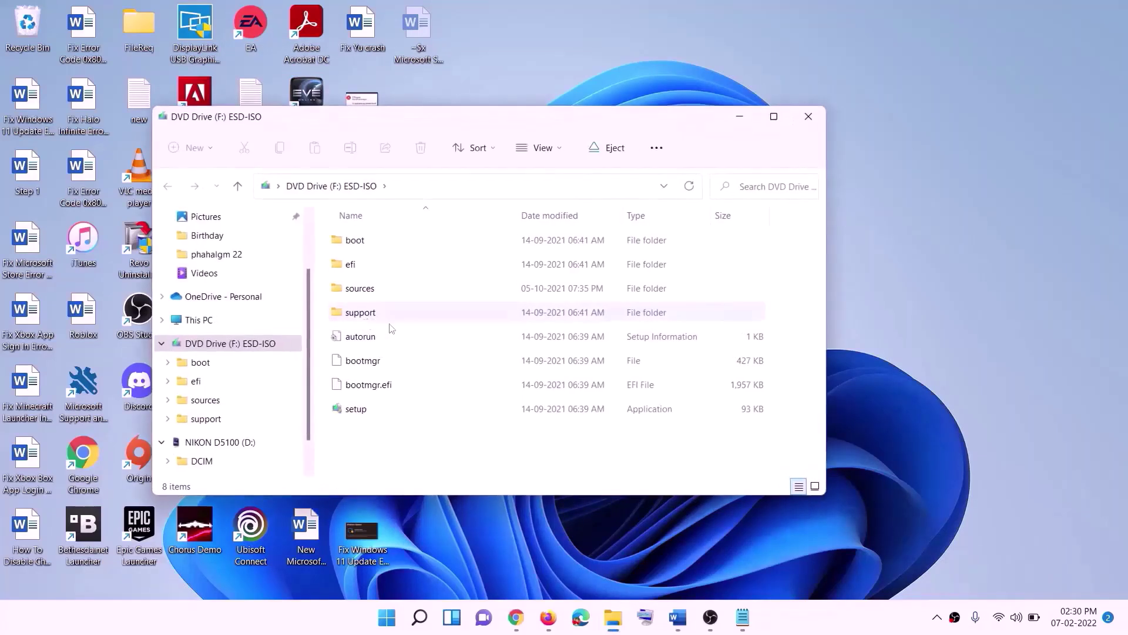
# - Run the setup application from the mounted ESD-ISO drive and proceed past the Install Windows 11 page
pyautogui.click(357, 413)
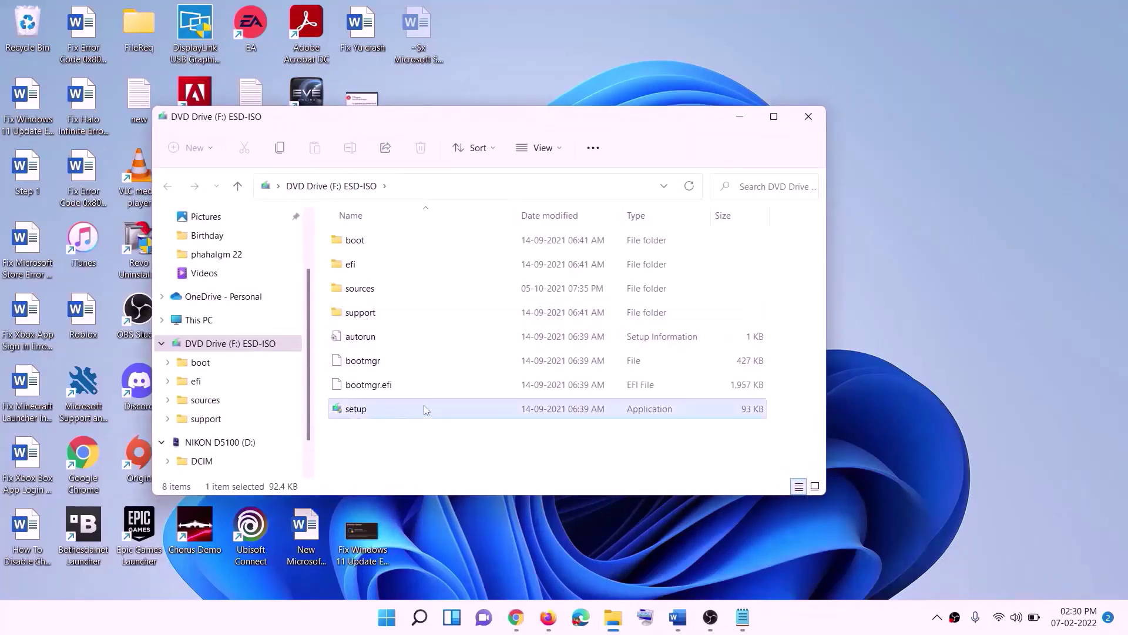
pyautogui.doubleClick(386, 409)
pyautogui.click(452, 460)
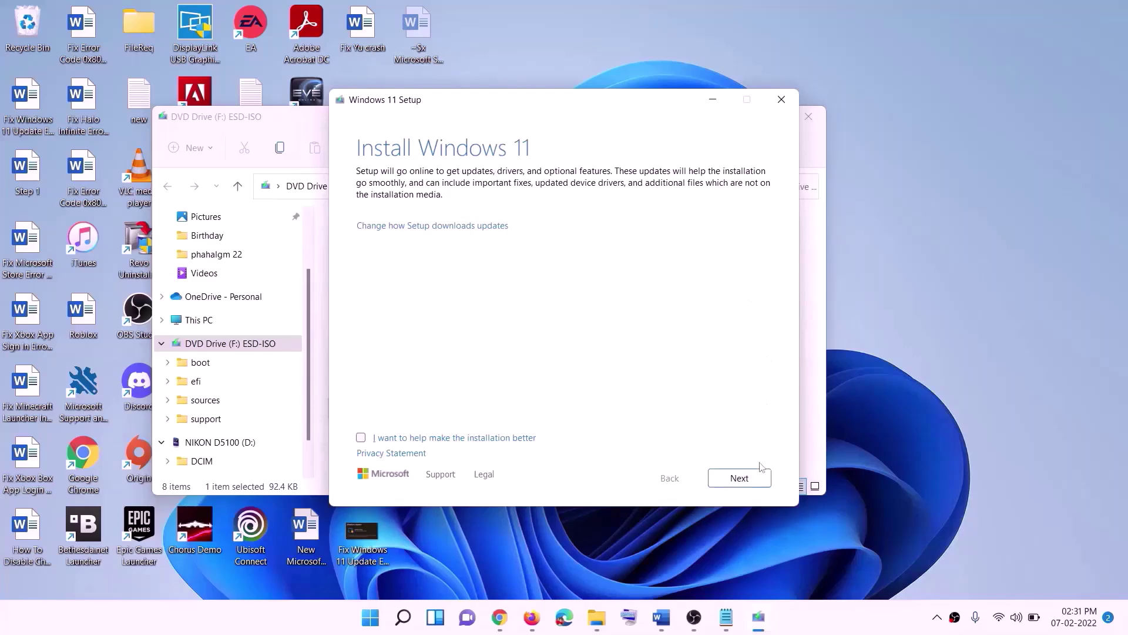
pyautogui.click(744, 478)
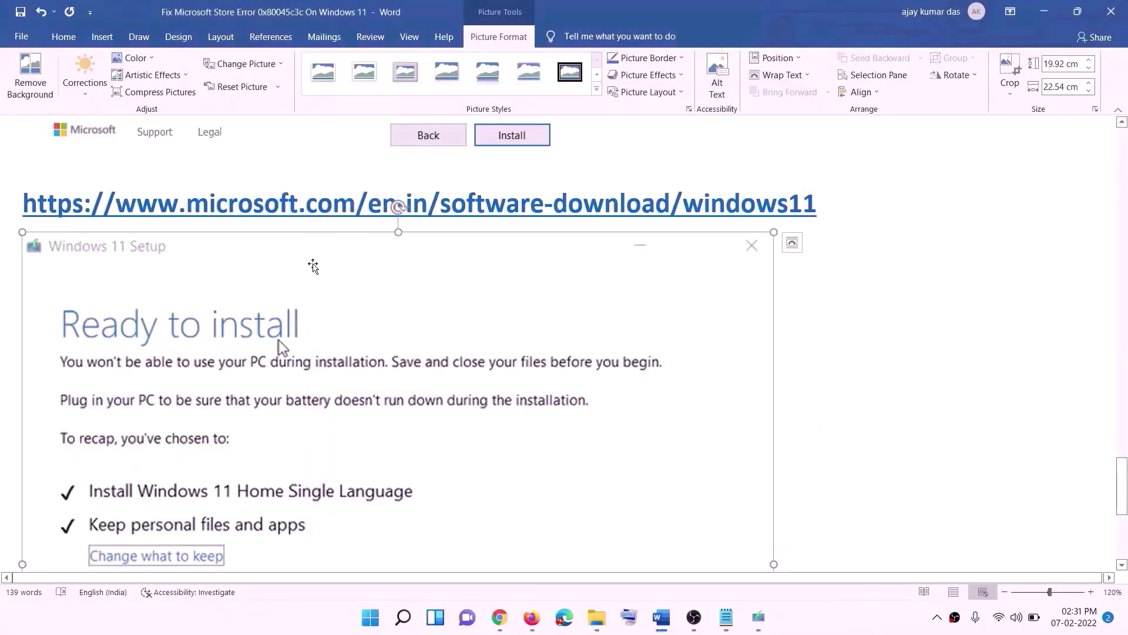
# - Review the Ready to install picture in the Word guide, including the choices about what to install and keep
pyautogui.scroll(-3, 313, 266)
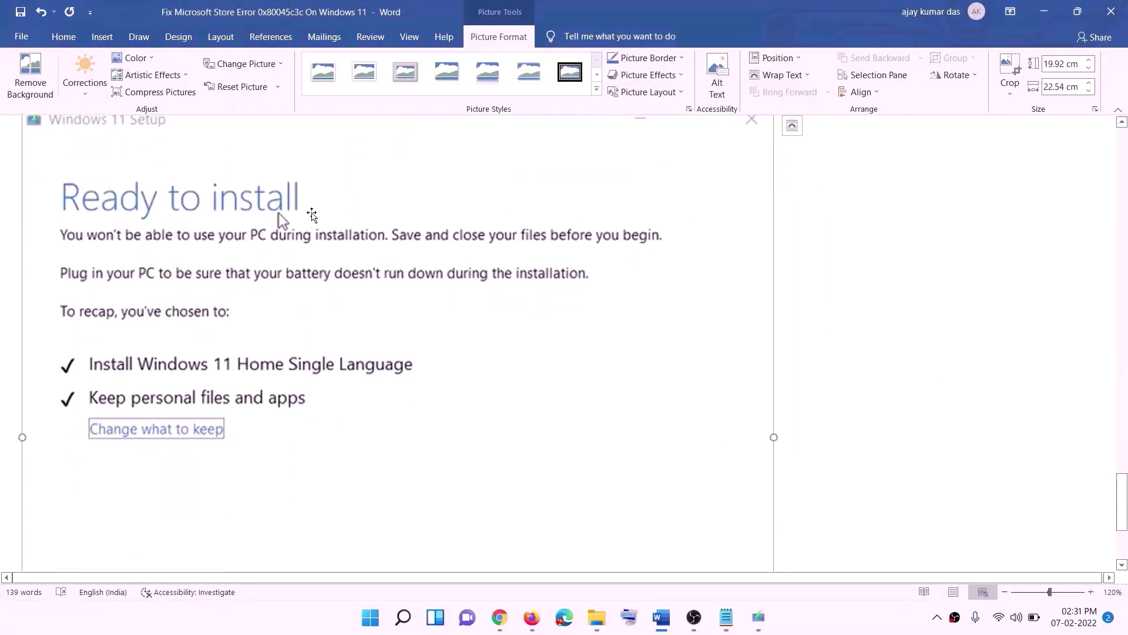
pyautogui.scroll(-1, 311, 214)
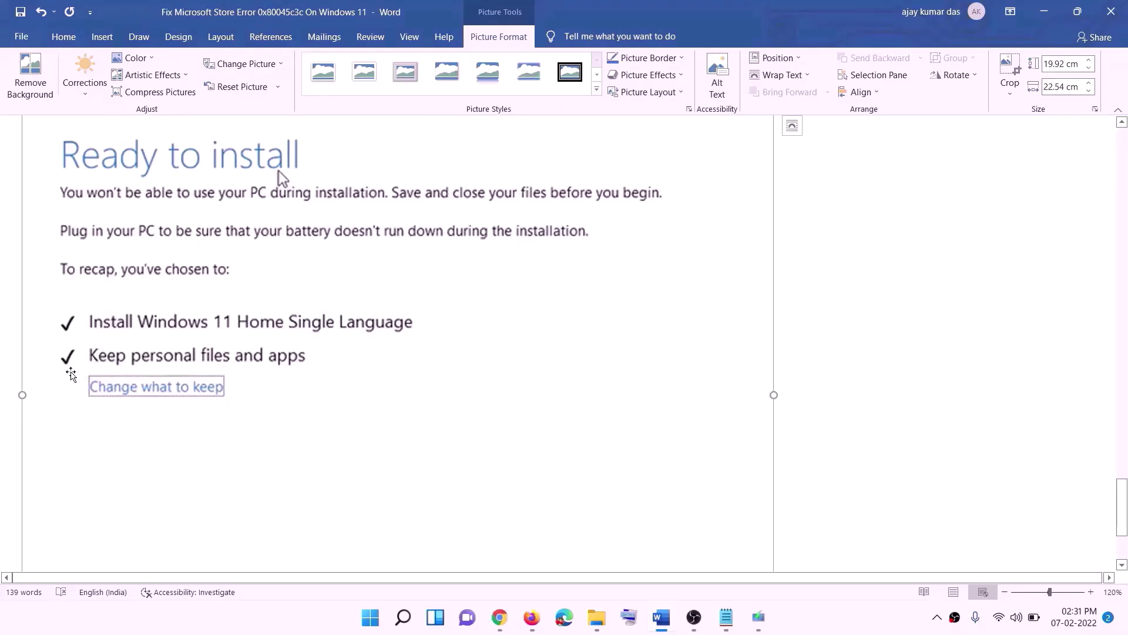
pyautogui.scroll(-2, 435, 368)
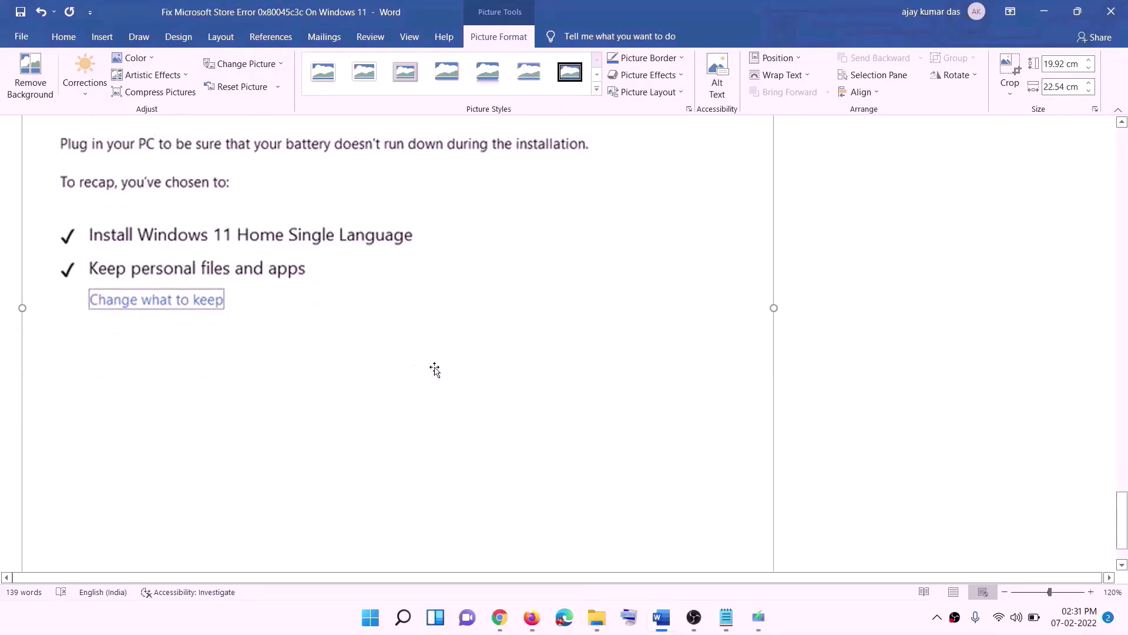
pyautogui.scroll(-1, 435, 368)
pyautogui.scroll(7, 597, 411)
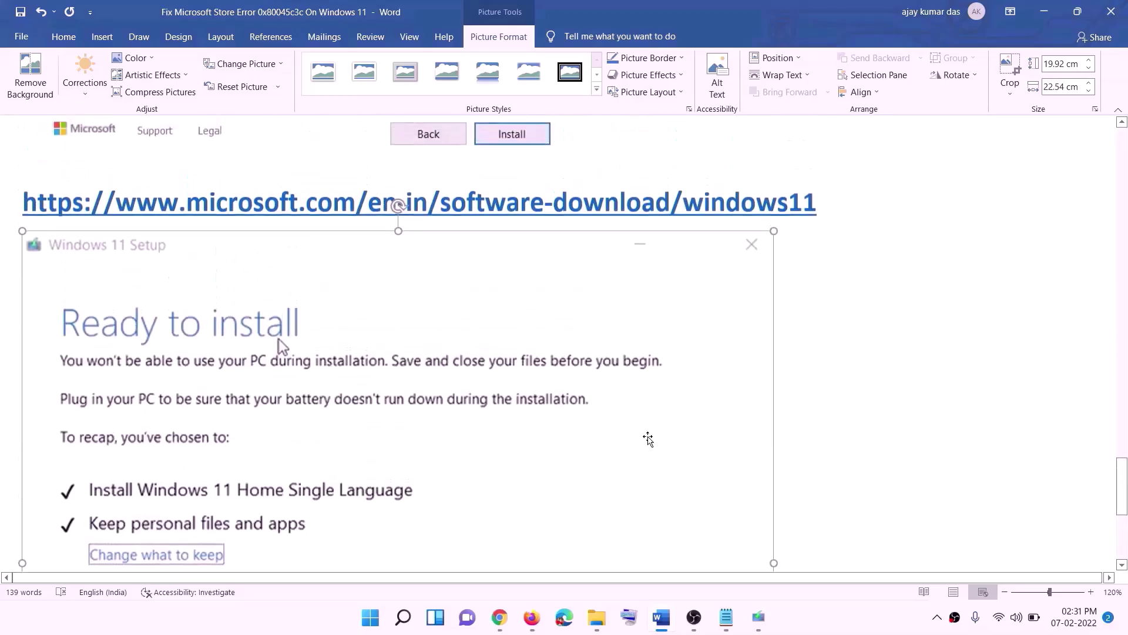